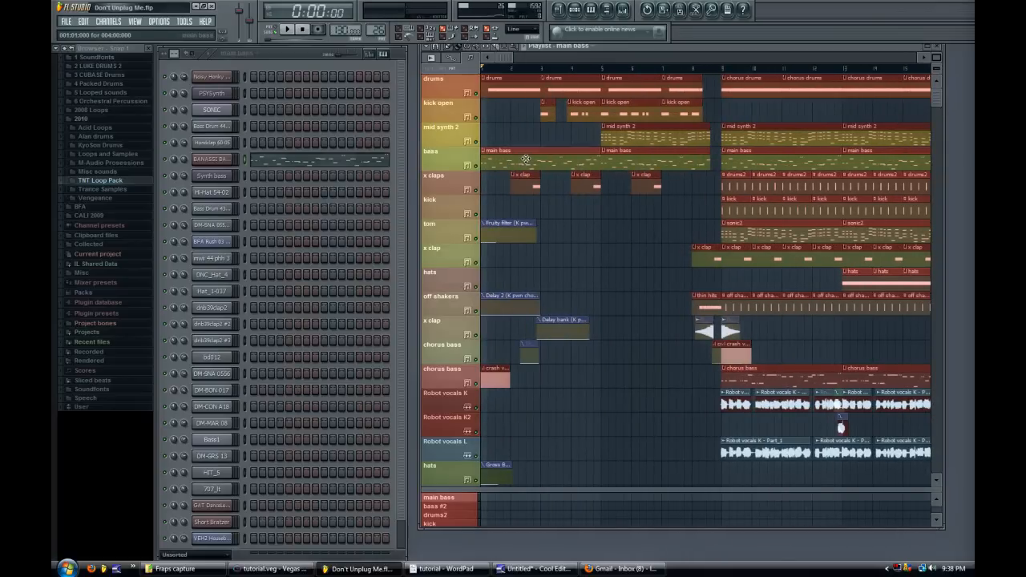
# - Open the main bass pattern's BANASSI BASS notes in the piano roll and listen to them from the start
pyautogui.doubleClick(525, 159)
pyautogui.moveTo(559, 93); pyautogui.dragTo(452, 93)
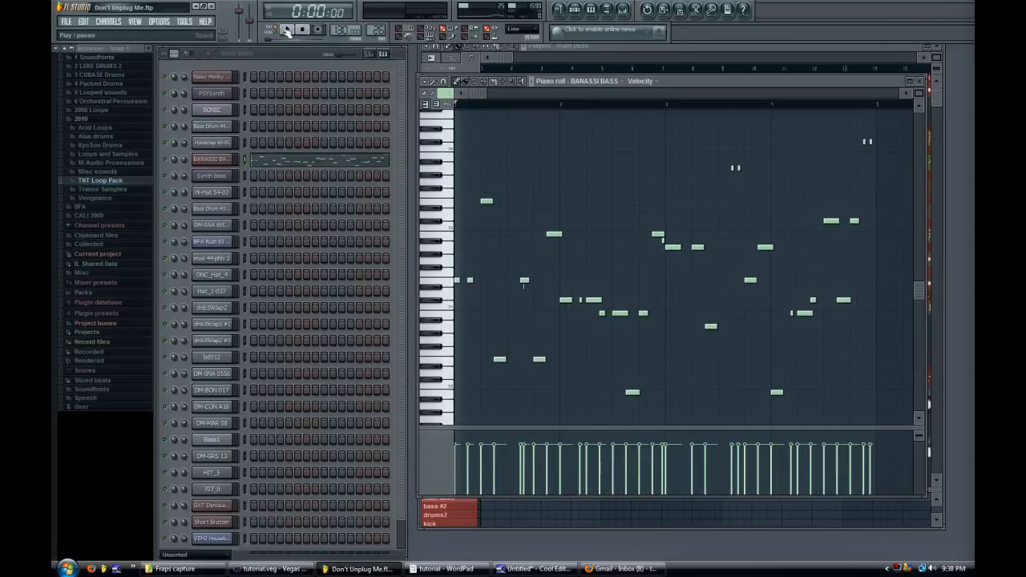
pyautogui.click(624, 48)
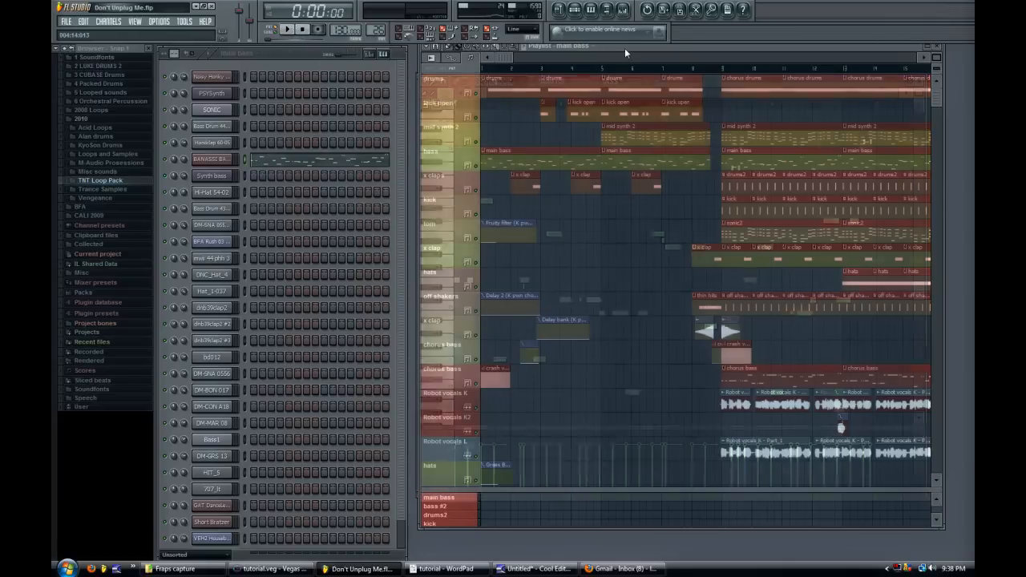
pyautogui.click(289, 164)
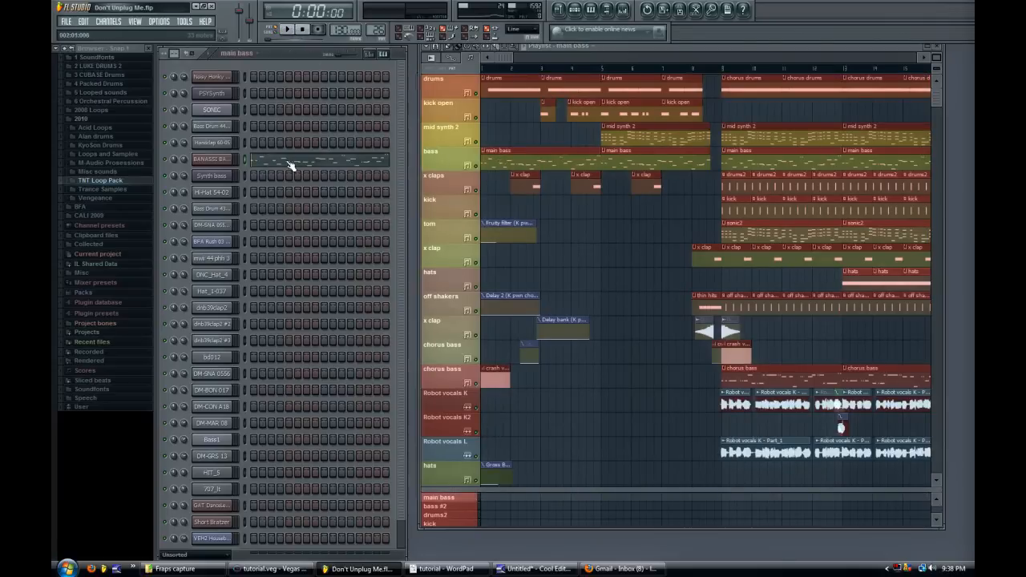
pyautogui.click(279, 165)
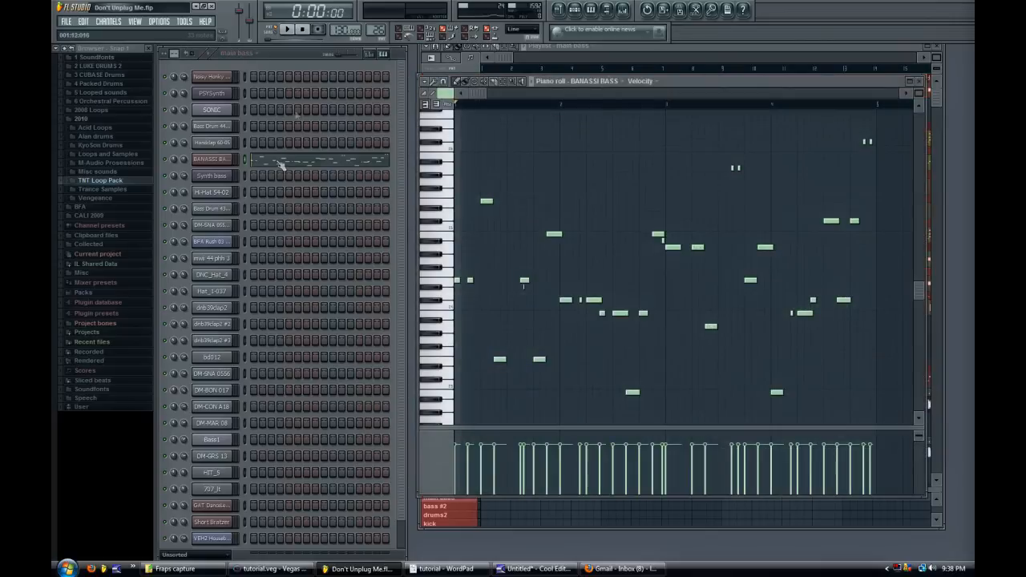
pyautogui.click(286, 30)
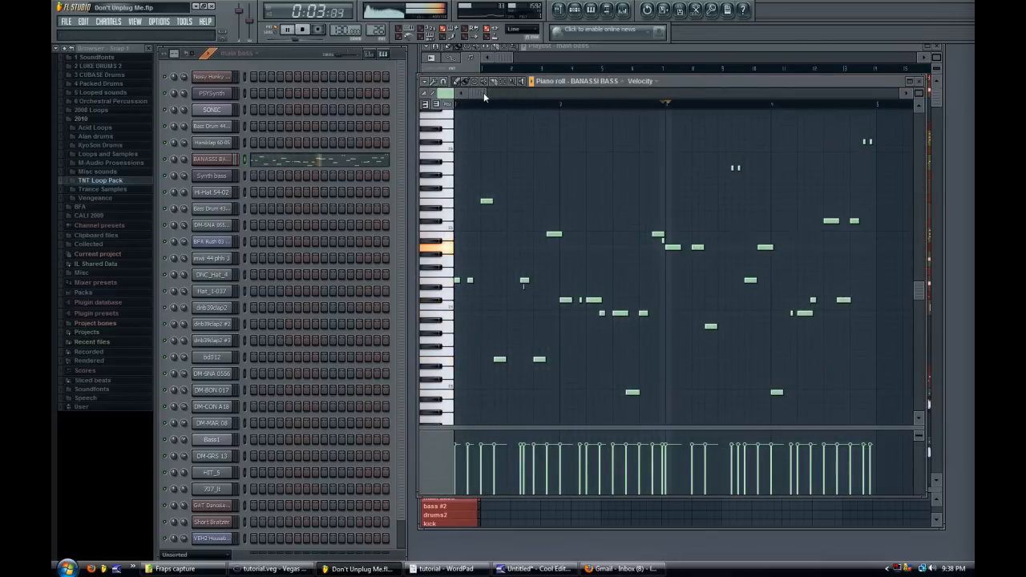
pyautogui.click(303, 31)
# - Open the BANASSI BASS channel's Vanguard synth and view the waveforms available for oscillator 1
pyautogui.click(220, 163)
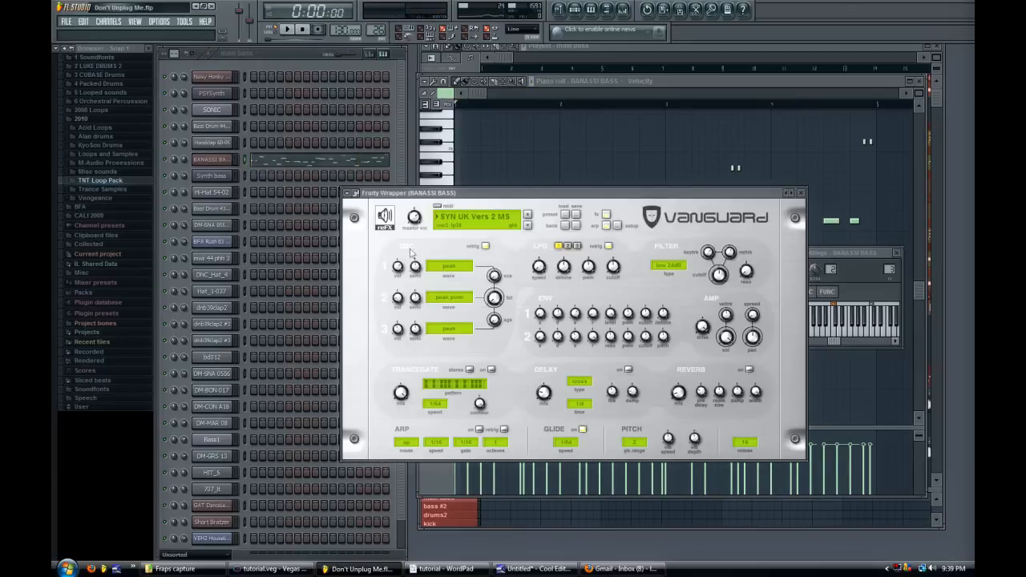
pyautogui.click(448, 267)
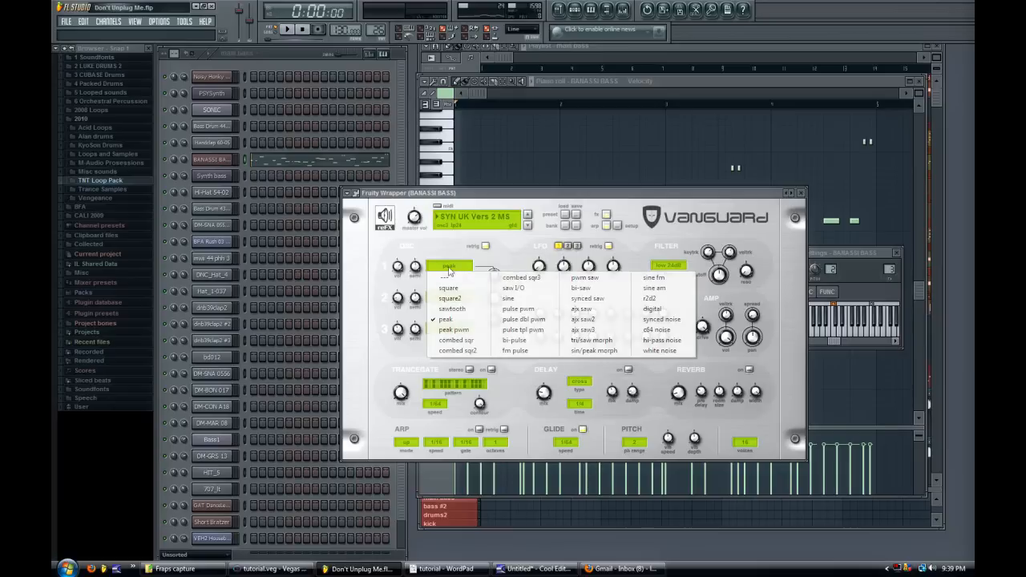
pyautogui.click(593, 192)
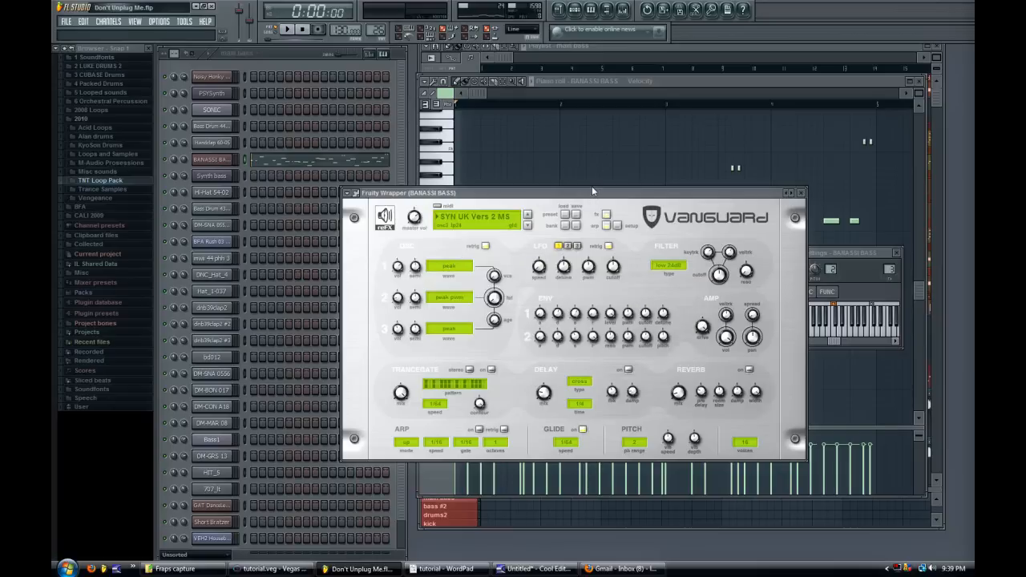
# - Inspect Fruity Parametric EQ 2 on the BANASSI BASS mixer track and compare the bass by ear while toggling the EQ
pyautogui.press('F9')
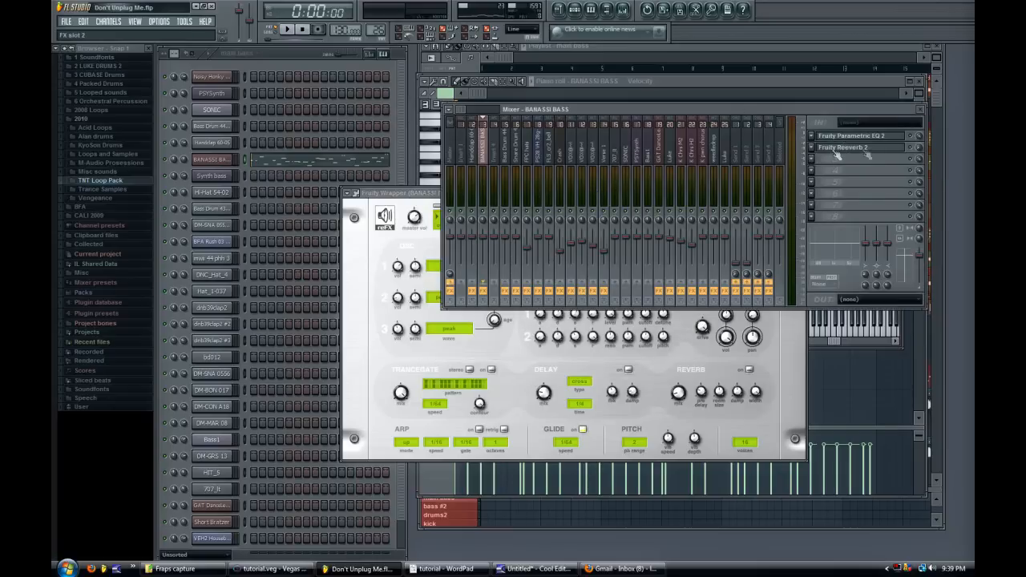
pyautogui.click(872, 136)
pyautogui.press('space')
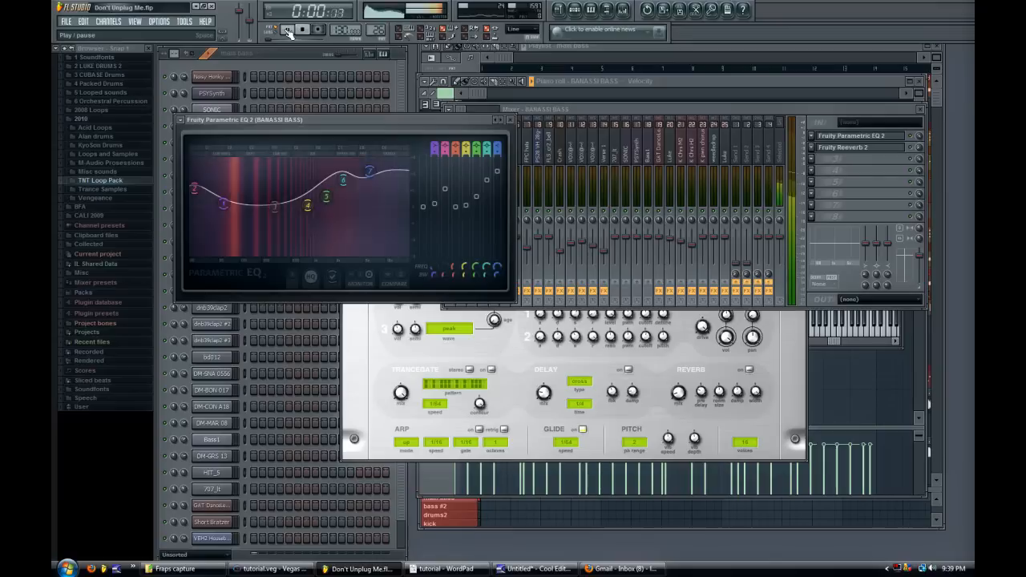
pyautogui.click(914, 141)
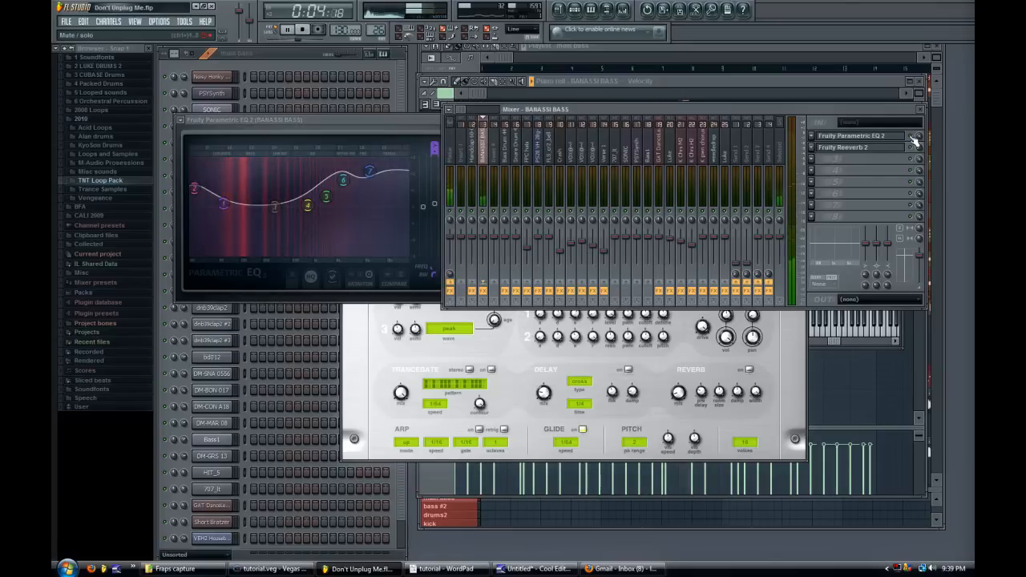
pyautogui.click(305, 31)
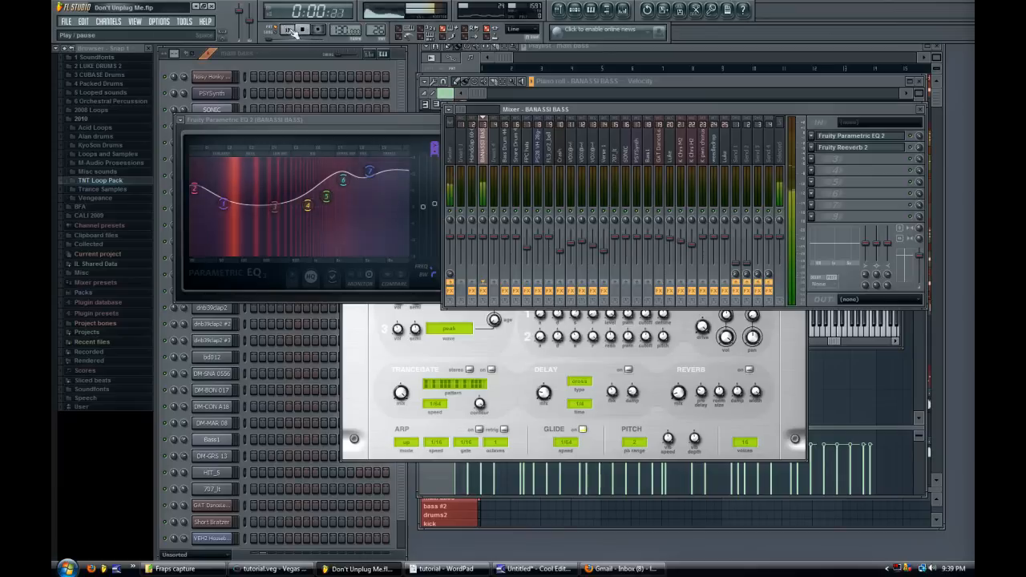
pyautogui.click(428, 121)
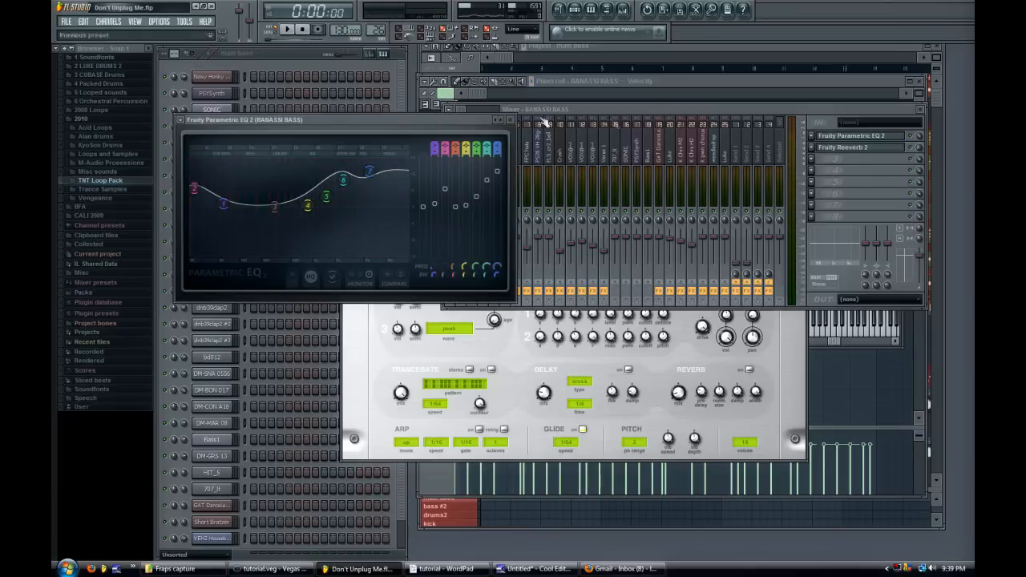
pyautogui.click(510, 120)
# - Set Vanguard oscillators 1 and 2 to the square wave and listen to the changed bass sound
pyautogui.click(448, 266)
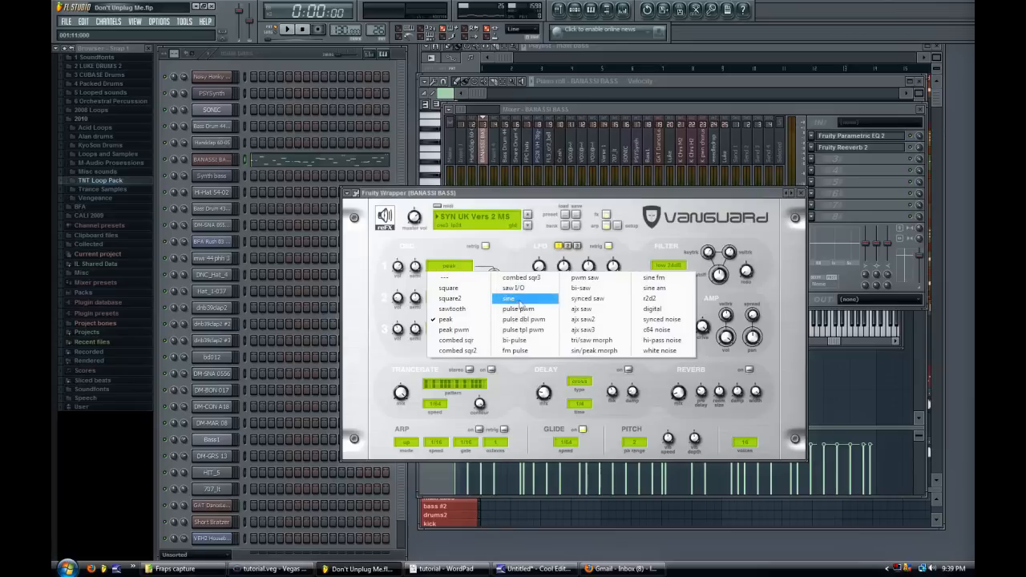
pyautogui.click(453, 288)
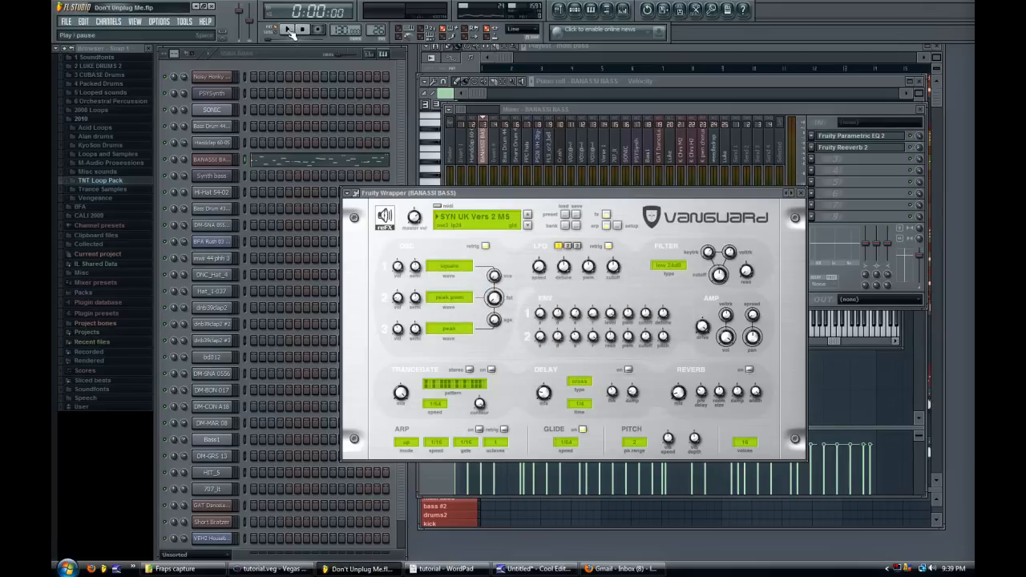
pyautogui.click(292, 30)
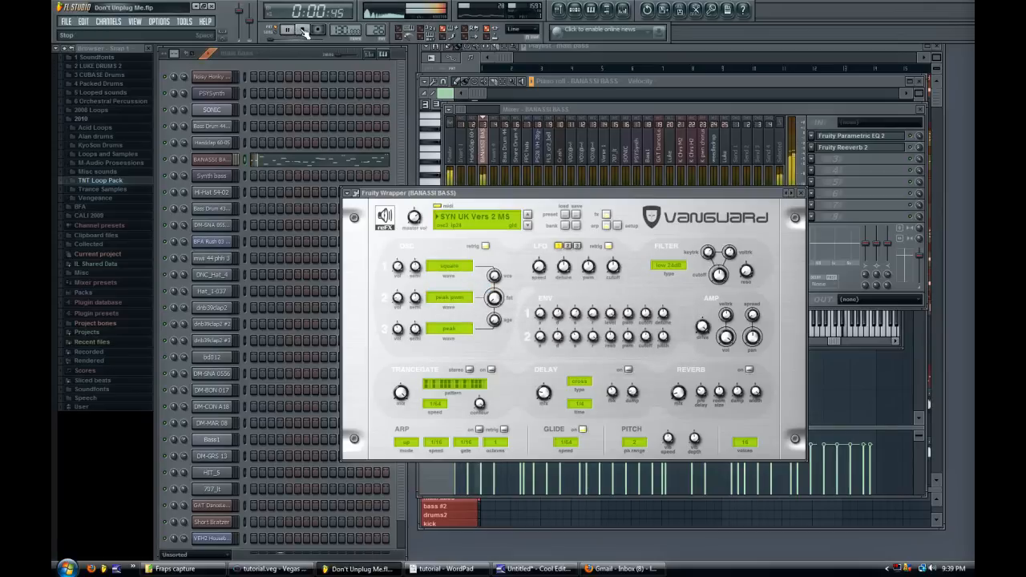
pyautogui.click(451, 298)
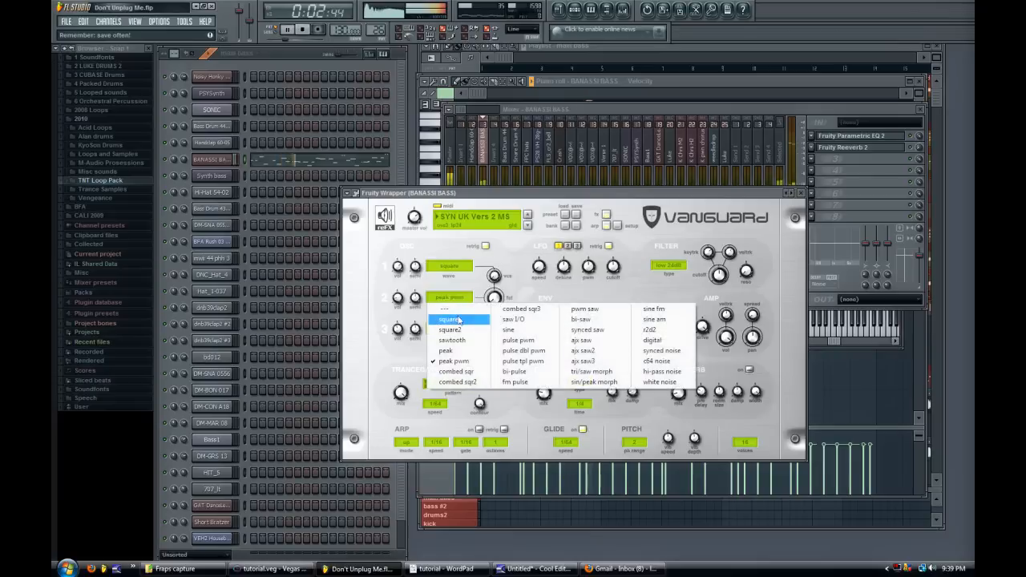
pyautogui.click(448, 319)
pyautogui.click(451, 267)
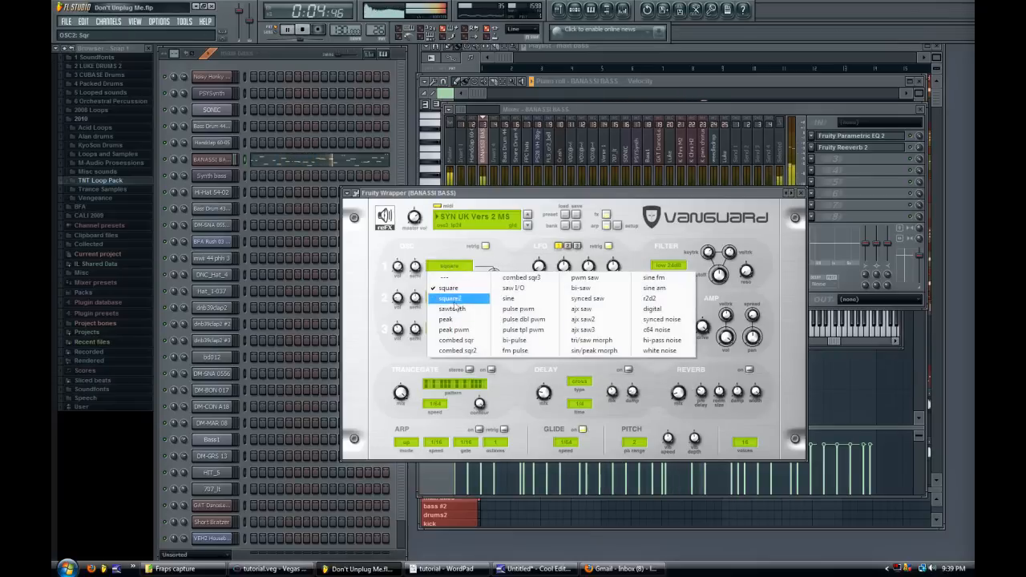
pyautogui.click(448, 288)
pyautogui.click(302, 30)
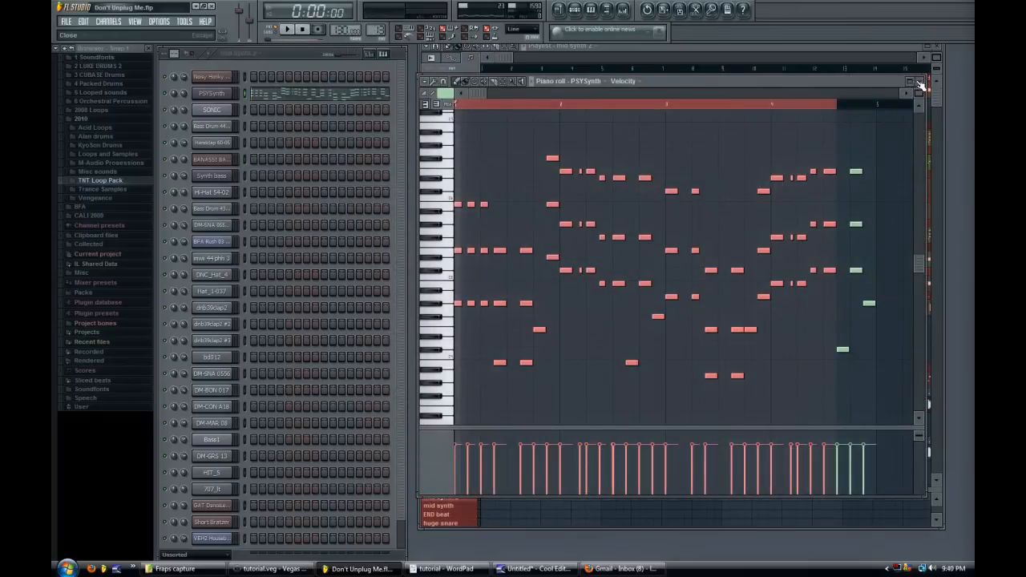
# - Reopen the mid synth 2 clip's PSYSynth notes from the playlist and listen to the pattern
pyautogui.click(920, 84)
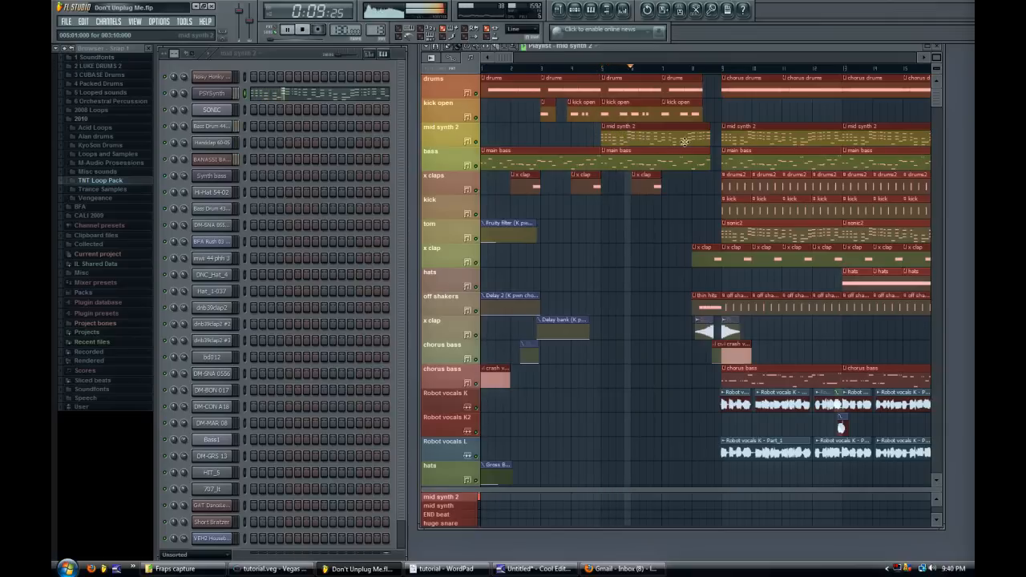
pyautogui.press('space')
pyautogui.doubleClick(638, 136)
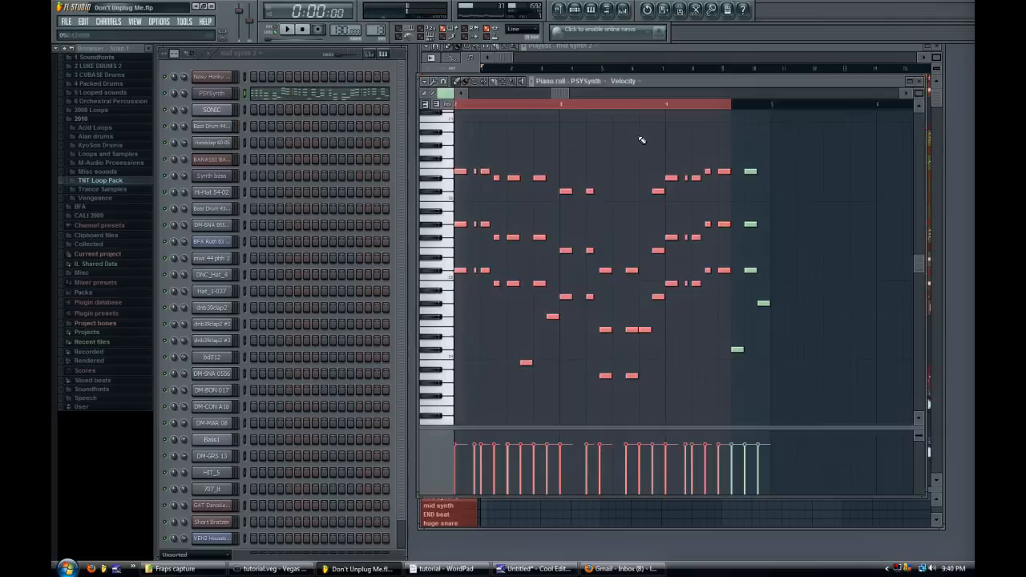
pyautogui.click(288, 31)
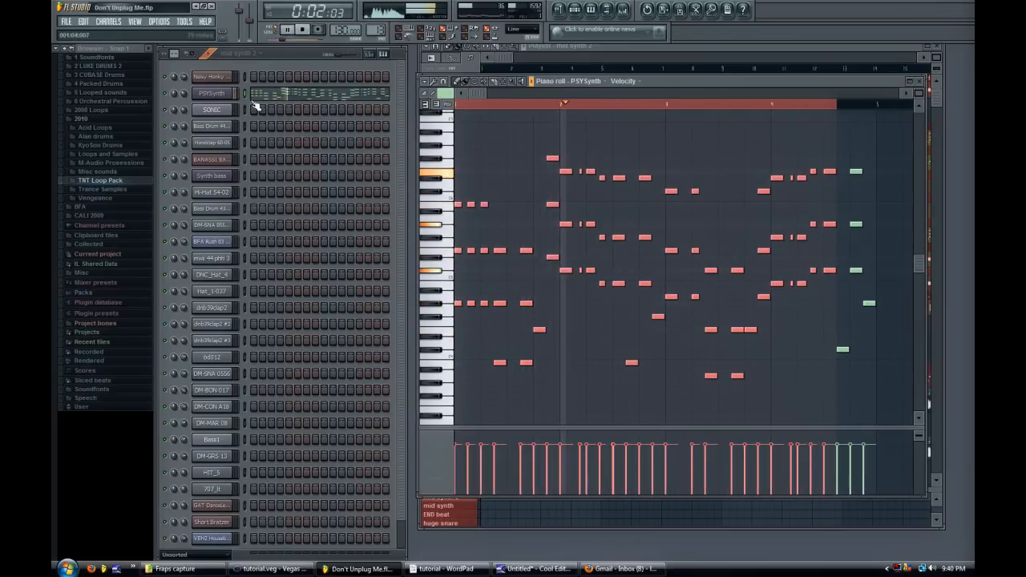
# - Open the PSYSynth channel settings and examine the three oscillator shapes of its 3x Osc while listening to the pattern
pyautogui.click(218, 94)
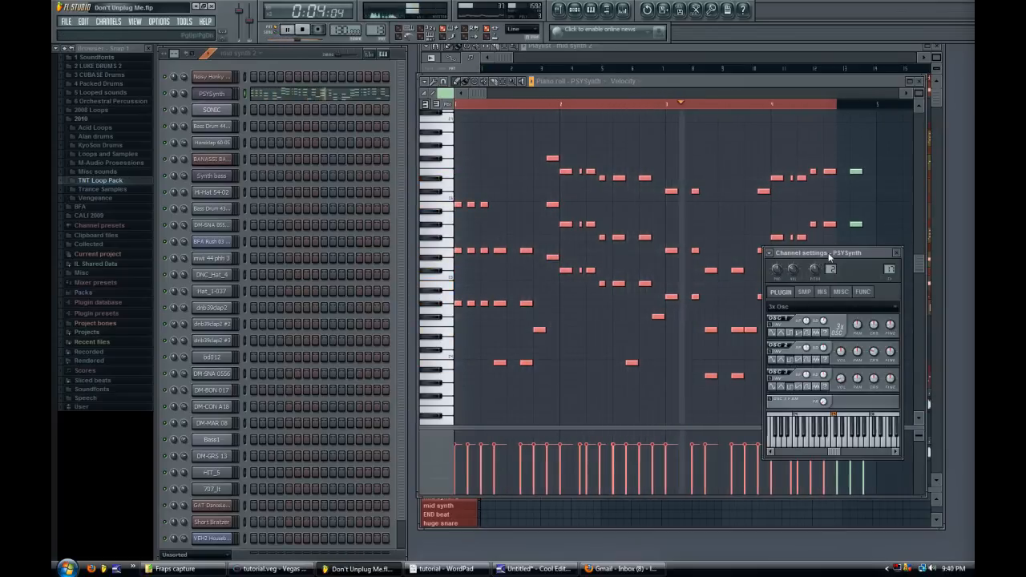
pyautogui.press('space')
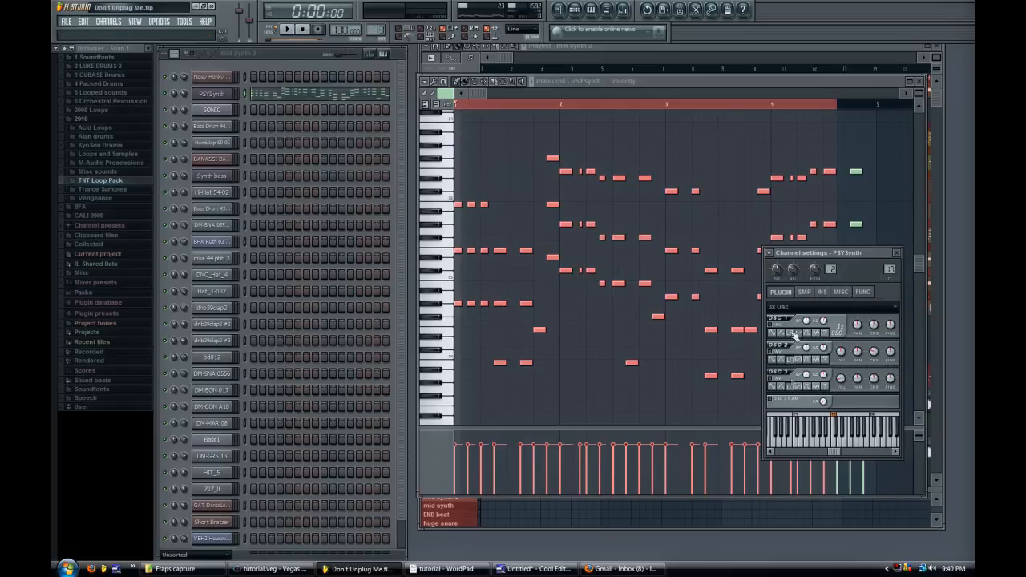
pyautogui.press('space')
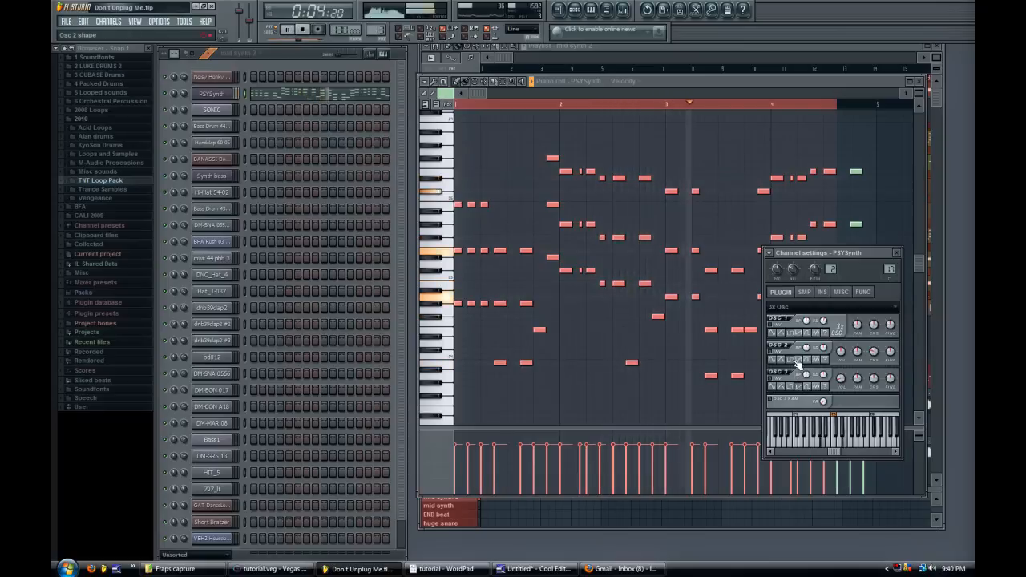
pyautogui.press('space')
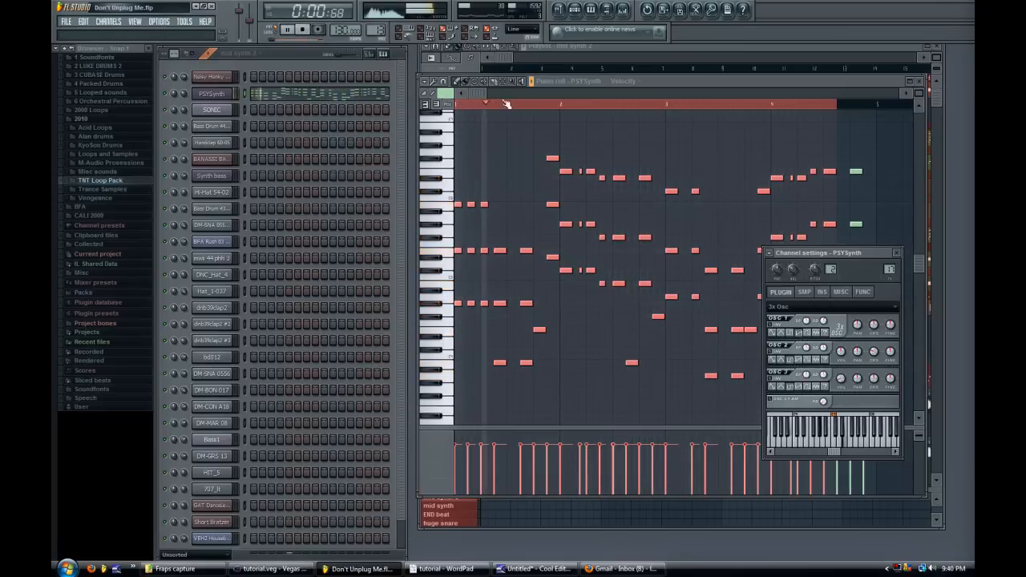
# - Open the sonic2 clip from the playlist and inspect the Sytrus lead synth on the SONIC channel
pyautogui.click(644, 70)
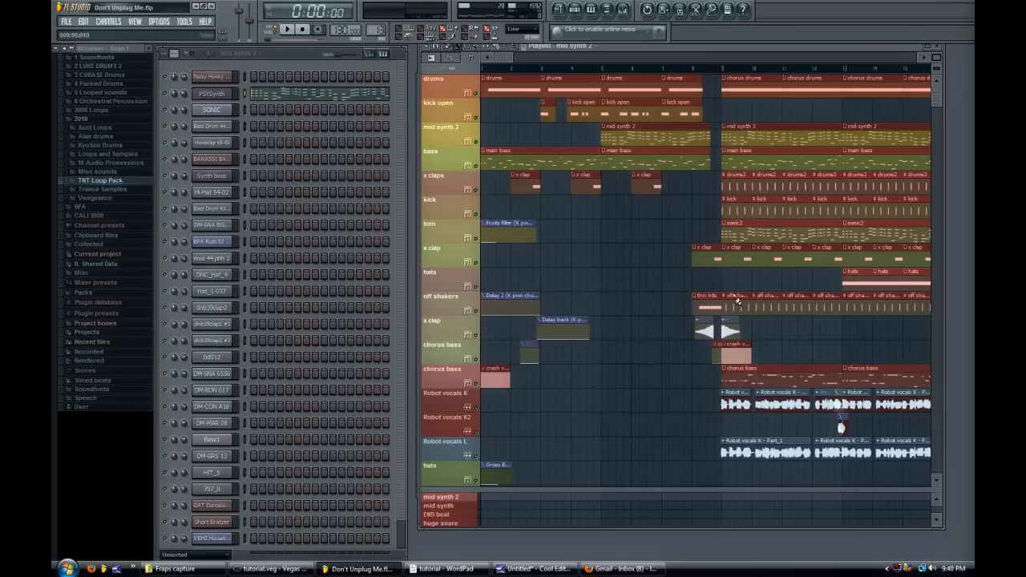
pyautogui.doubleClick(753, 234)
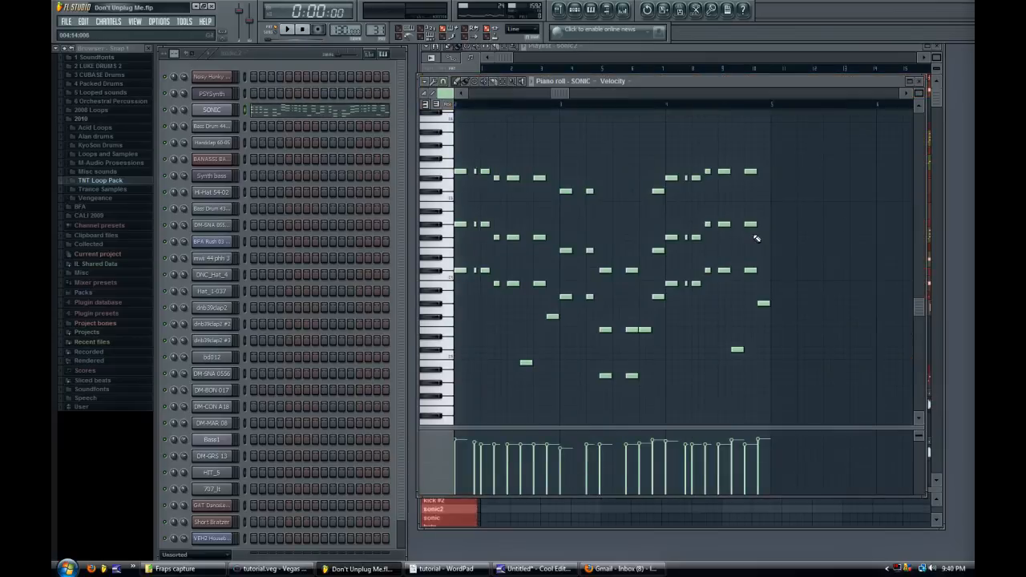
pyautogui.click(214, 112)
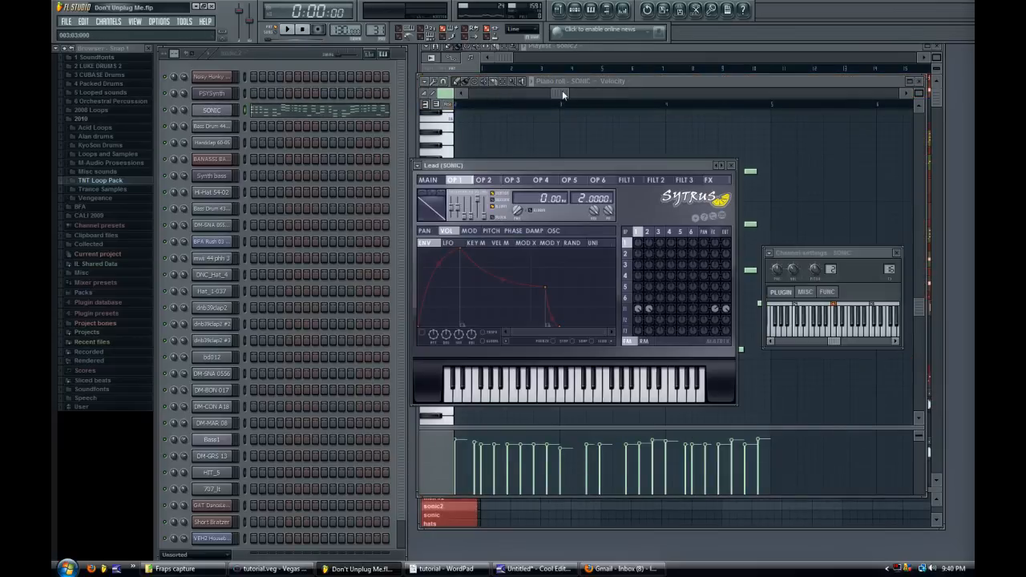
pyautogui.moveTo(650, 401); pyautogui.dragTo(562, 398)
pyautogui.click(732, 166)
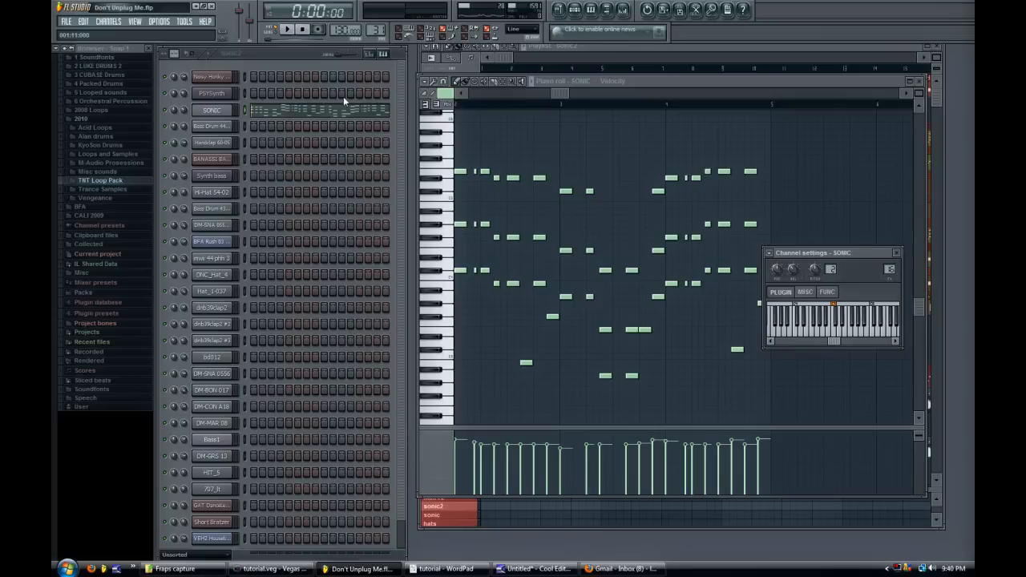
# - Listen to the sonic2 pattern from its beginning and examine its chord notes at a closer zoom
pyautogui.press('space')
pyautogui.moveTo(559, 95); pyautogui.dragTo(440, 95)
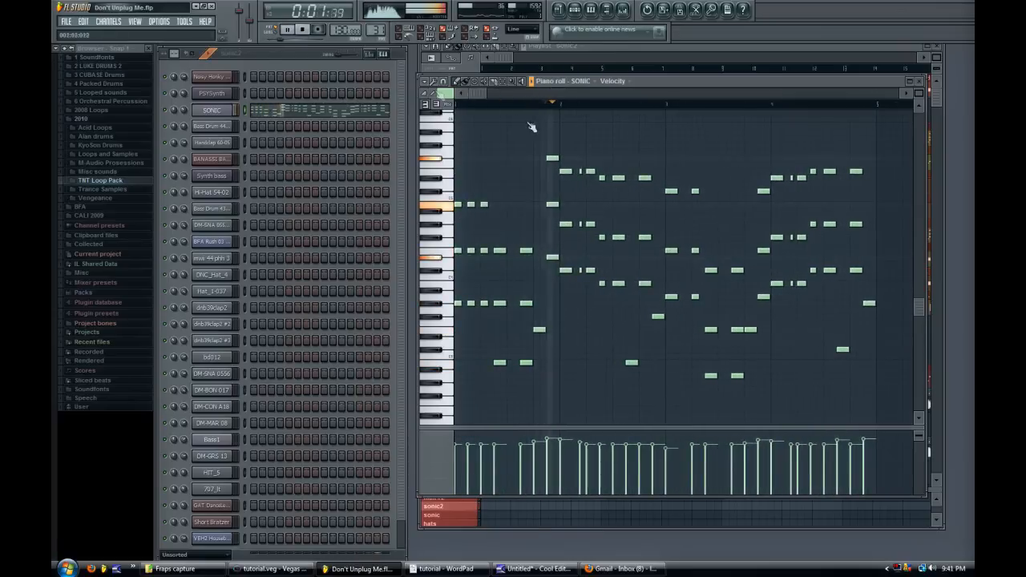
pyautogui.click(919, 94)
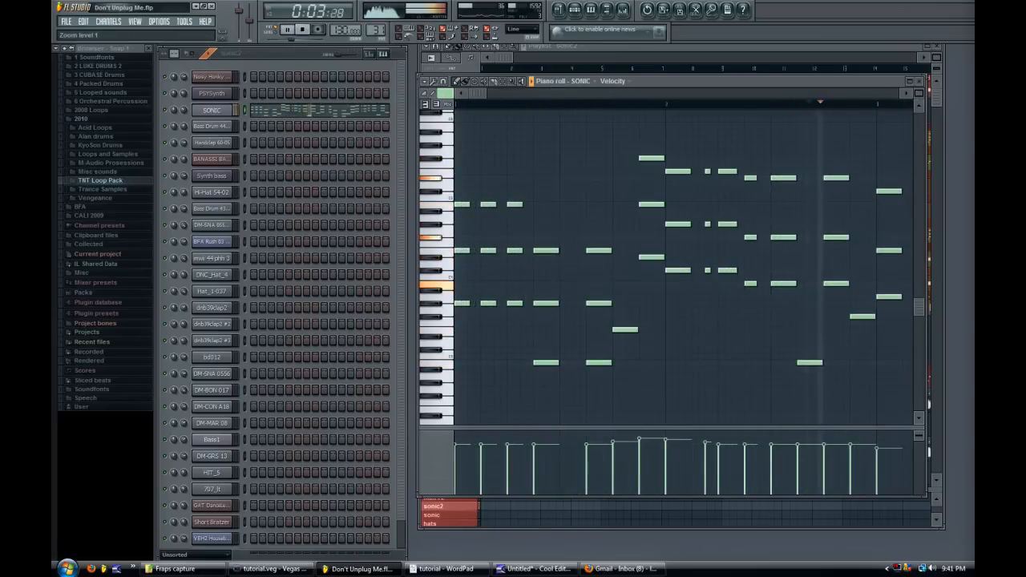
# - Return to the playlist and listen to the full arrangement from just before the chorus
pyautogui.click(919, 95)
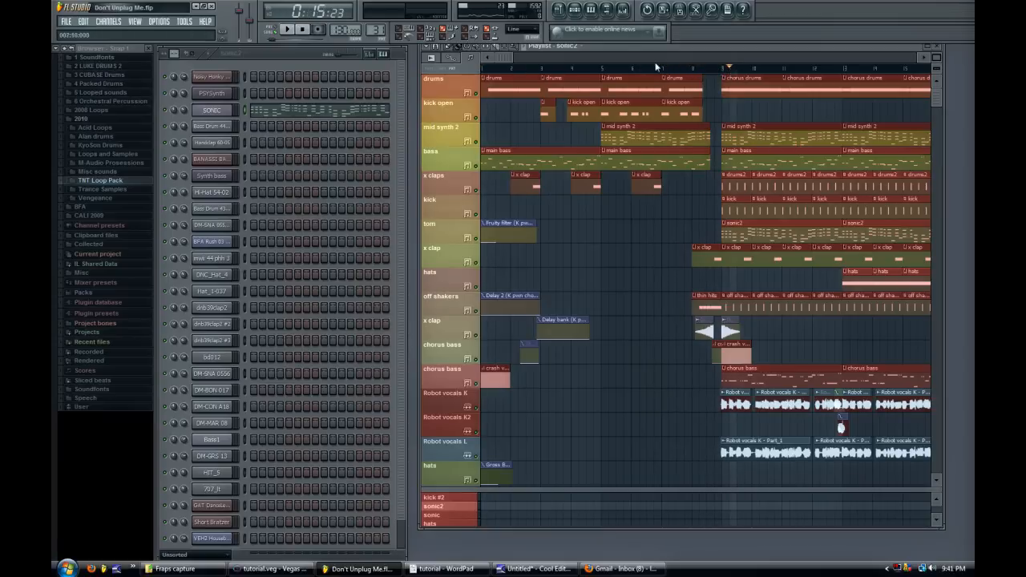
pyautogui.moveTo(507, 58)
pyautogui.mouseDown()
pyautogui.moveTo(542, 60)
pyautogui.moveTo(492, 61)
pyautogui.mouseUp()
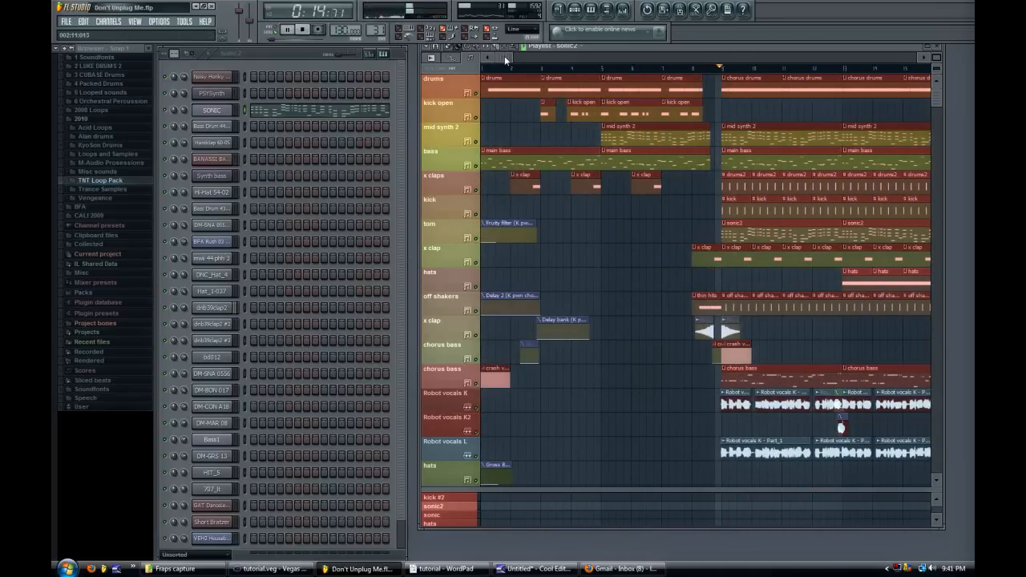
pyautogui.moveTo(505, 59); pyautogui.dragTo(514, 59)
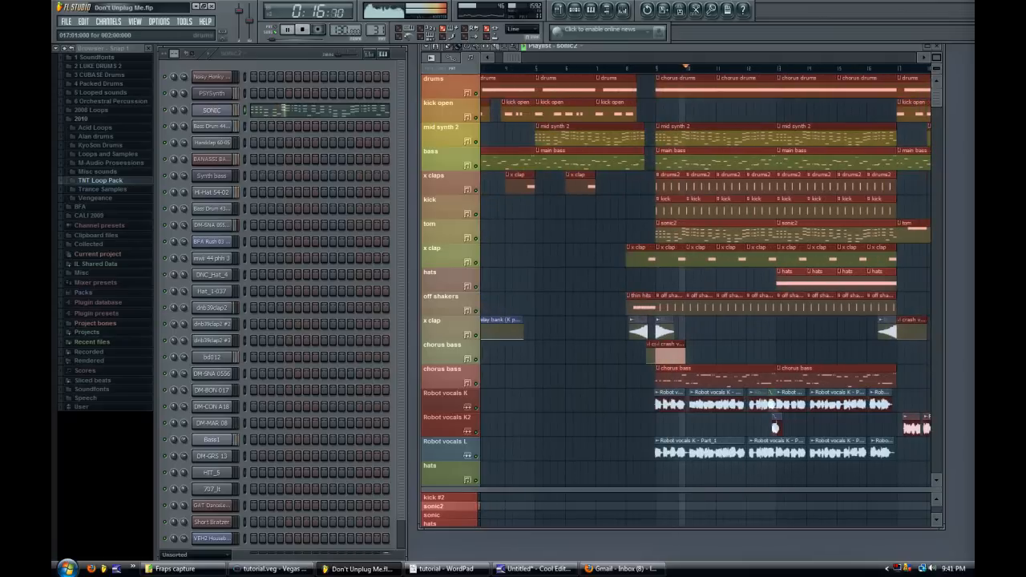
# - Follow the playback through the chorus in the playlist, examining the drum, synth, bass and robot vocal clips
pyautogui.moveTo(936, 57); pyautogui.dragTo(937, 45)
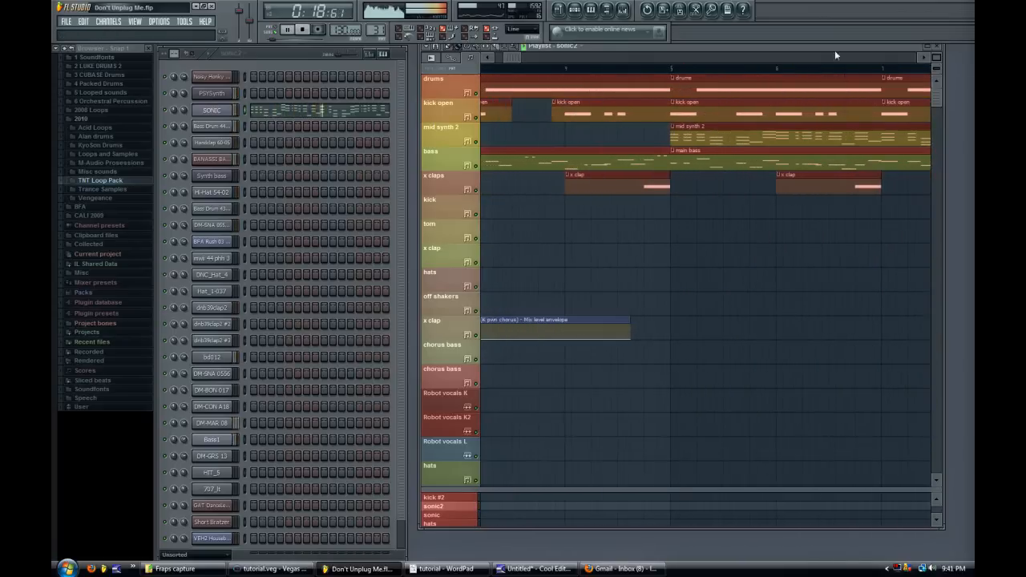
pyautogui.moveTo(511, 59); pyautogui.dragTo(525, 64)
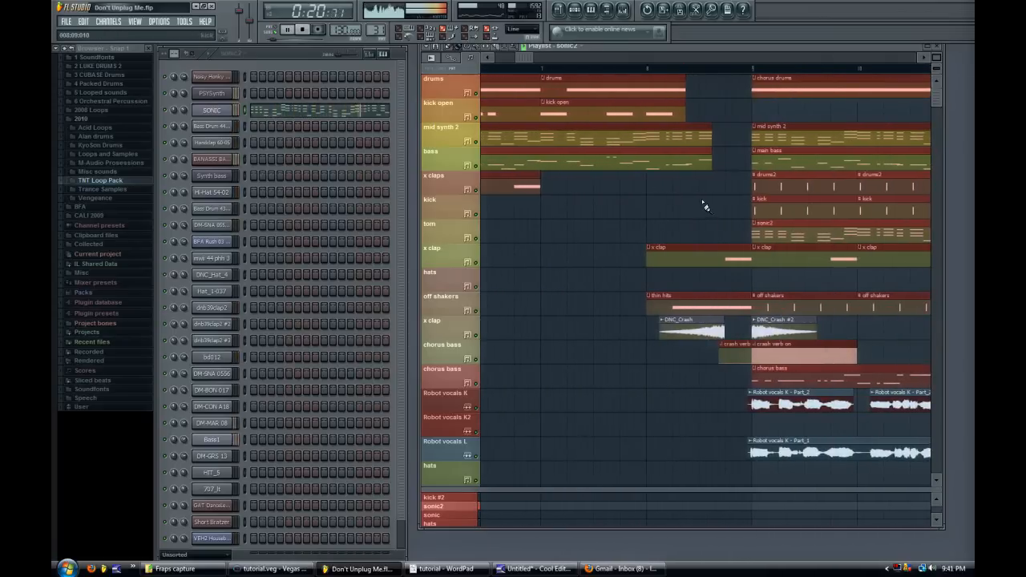
pyautogui.scroll(-3, 704, 203)
pyautogui.moveTo(510, 56); pyautogui.dragTo(521, 58)
pyautogui.scroll(1, 728, 340)
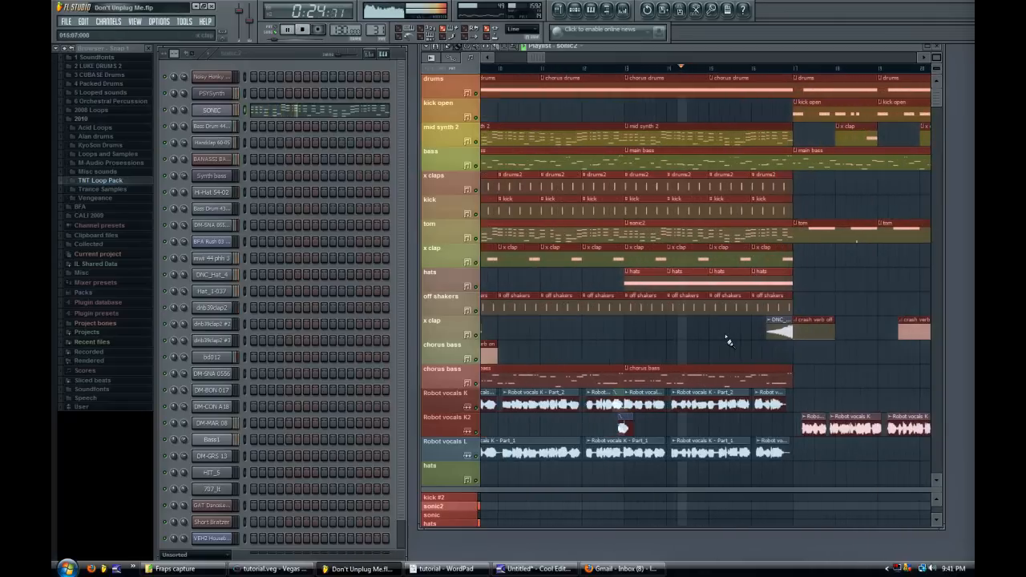
pyautogui.scroll(-1, 728, 339)
pyautogui.scroll(-2, 728, 339)
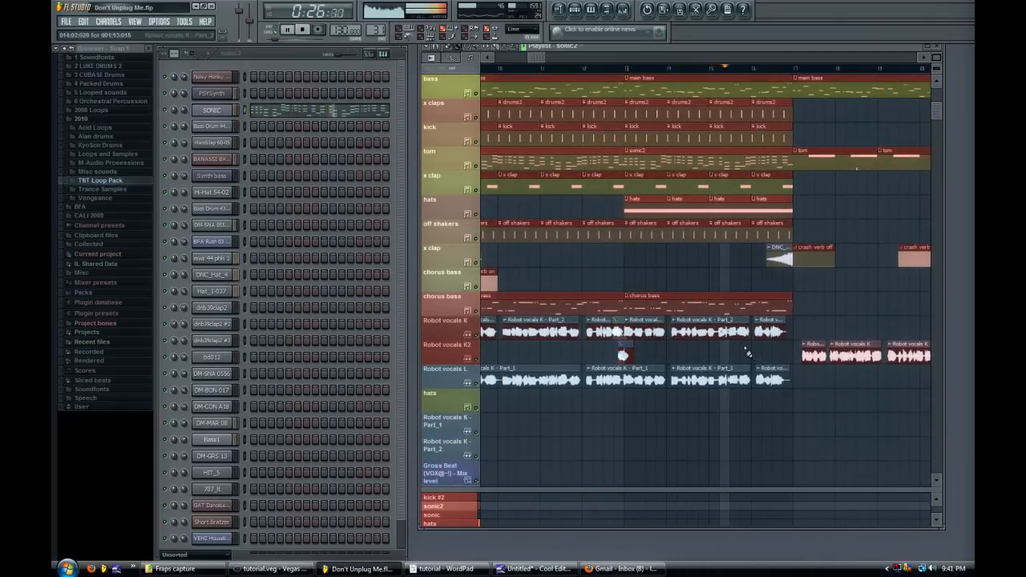
pyautogui.scroll(2, 752, 351)
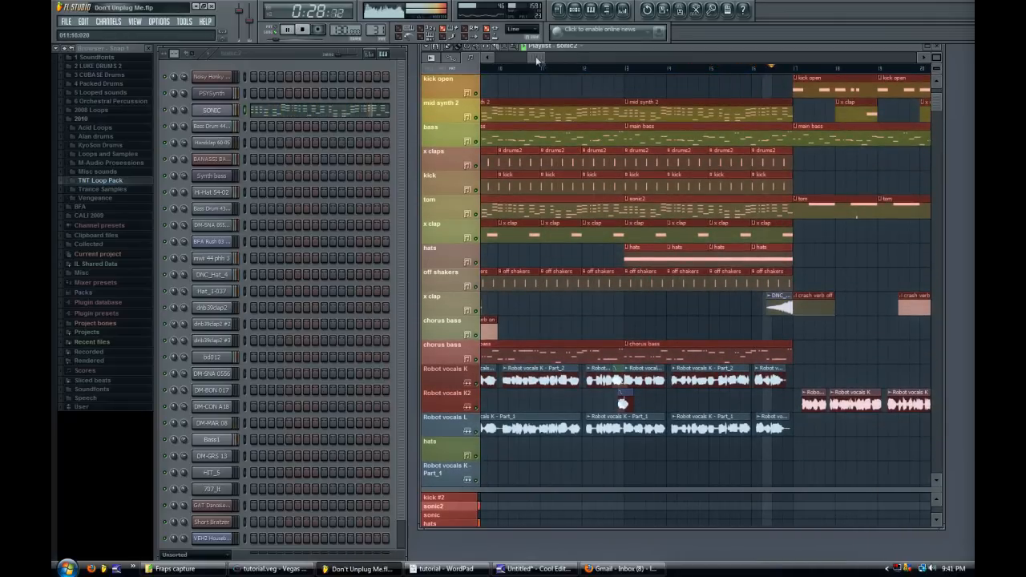
pyautogui.moveTo(536, 55); pyautogui.dragTo(490, 57)
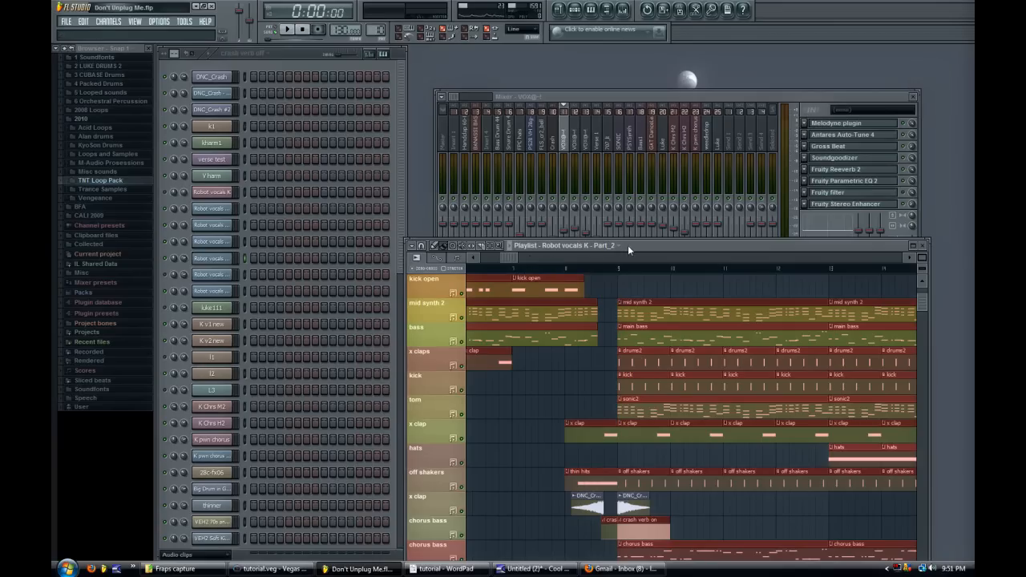
# - Listen to the lead-in to the first chorus and watch the VOX vocal tracks in the mixer
pyautogui.press('space')
pyautogui.click(569, 203)
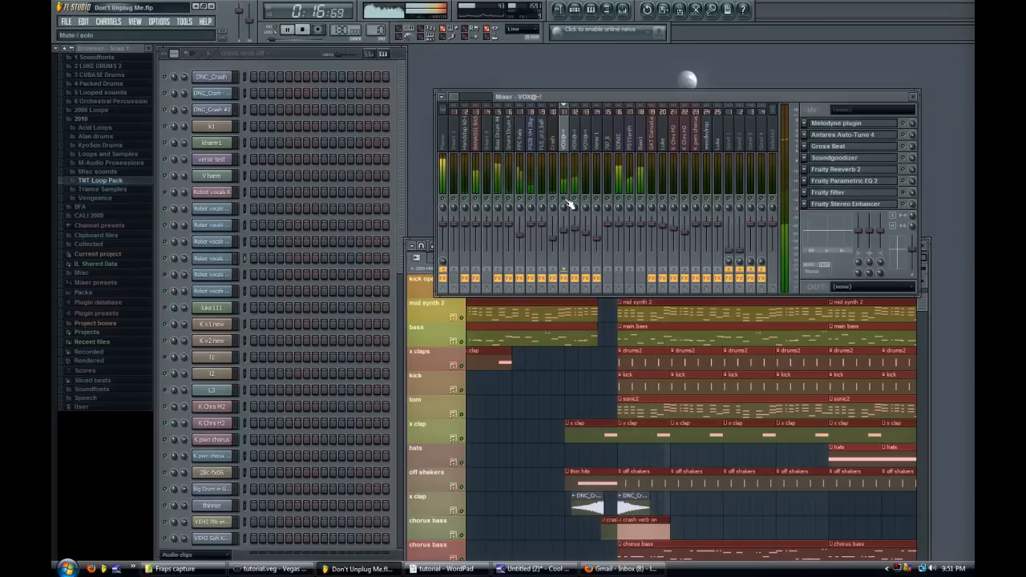
pyautogui.press('space')
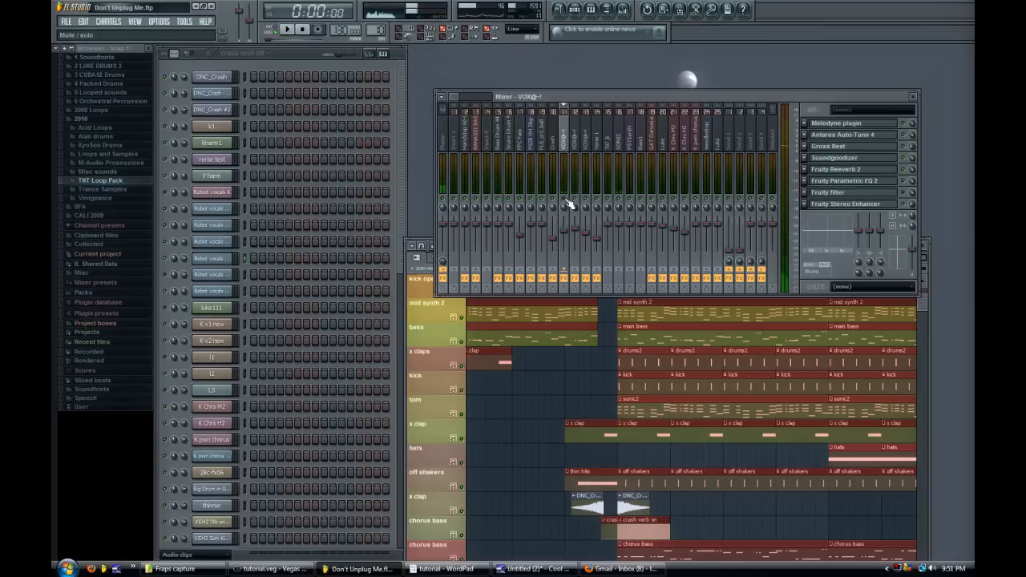
pyautogui.click(405, 250)
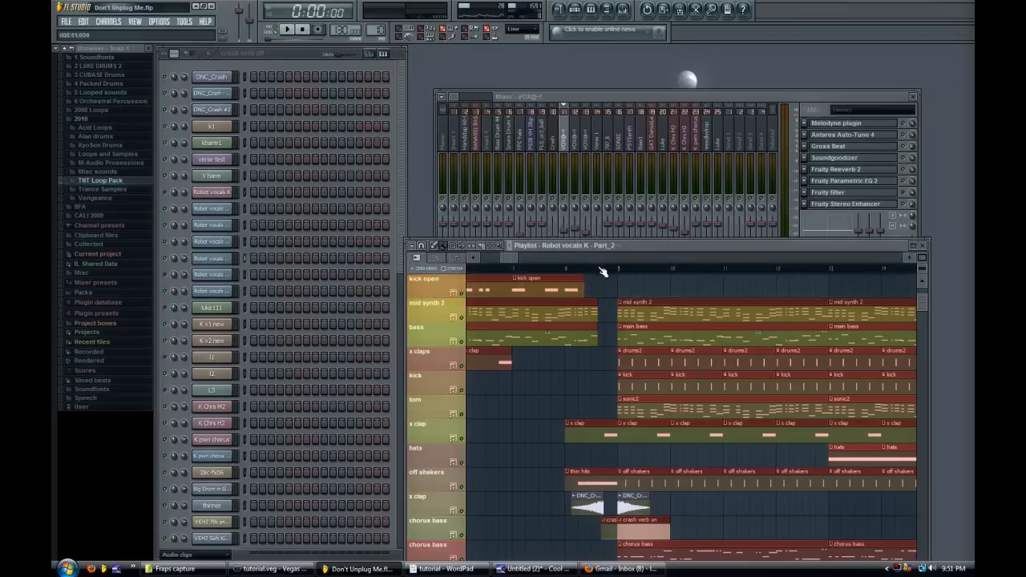
pyautogui.press('space')
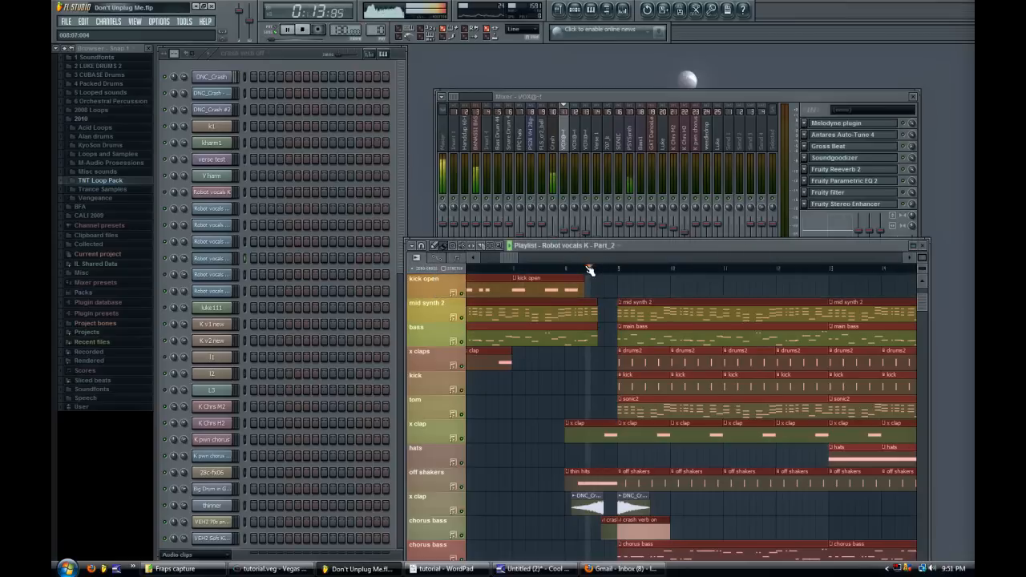
pyautogui.click(576, 204)
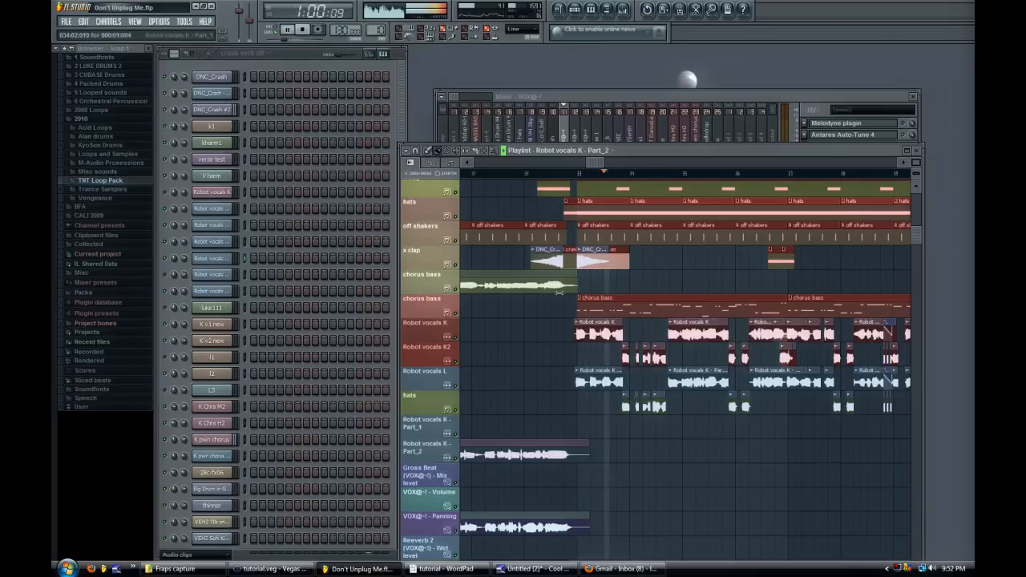
# - Follow the playback through the second chorus and examine the split robot vocal clips at a closer zoom
pyautogui.moveTo(597, 162); pyautogui.dragTo(603, 161)
pyautogui.scroll(3, 697, 404)
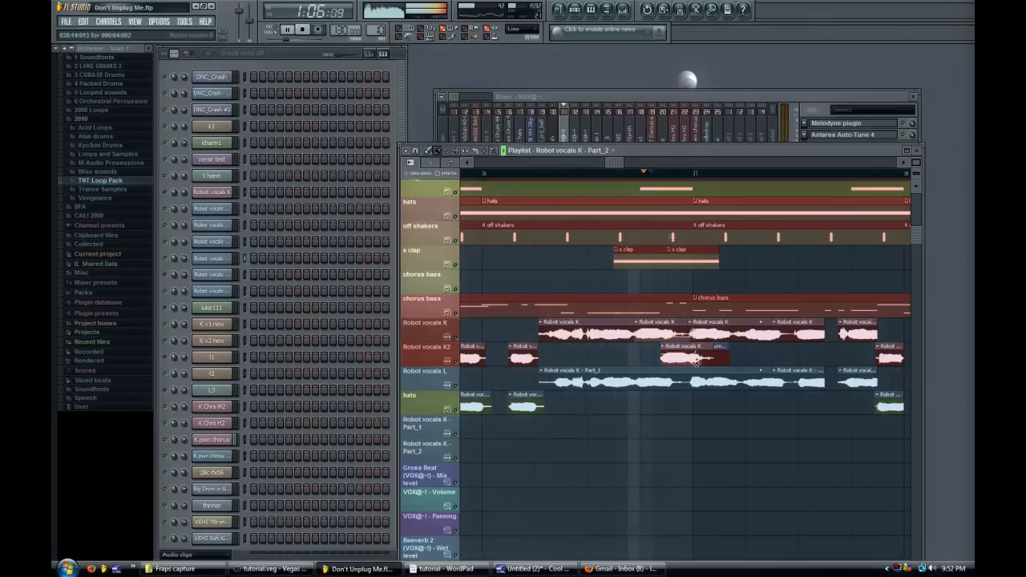
pyautogui.moveTo(617, 162); pyautogui.dragTo(624, 164)
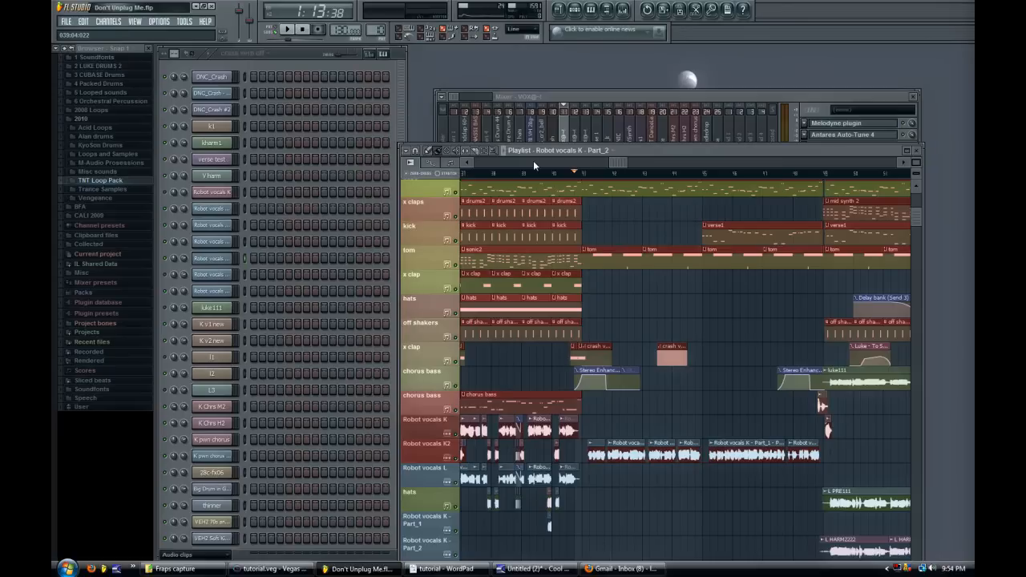
# - Play the vocals after the second chorus, open Melodyne on the VOX mixer track and switch to its Formant tool
pyautogui.moveTo(600, 173)
pyautogui.mouseDown()
pyautogui.moveTo(584, 173)
pyautogui.moveTo(612, 176)
pyautogui.mouseUp()
pyautogui.click(608, 95)
pyautogui.click(836, 125)
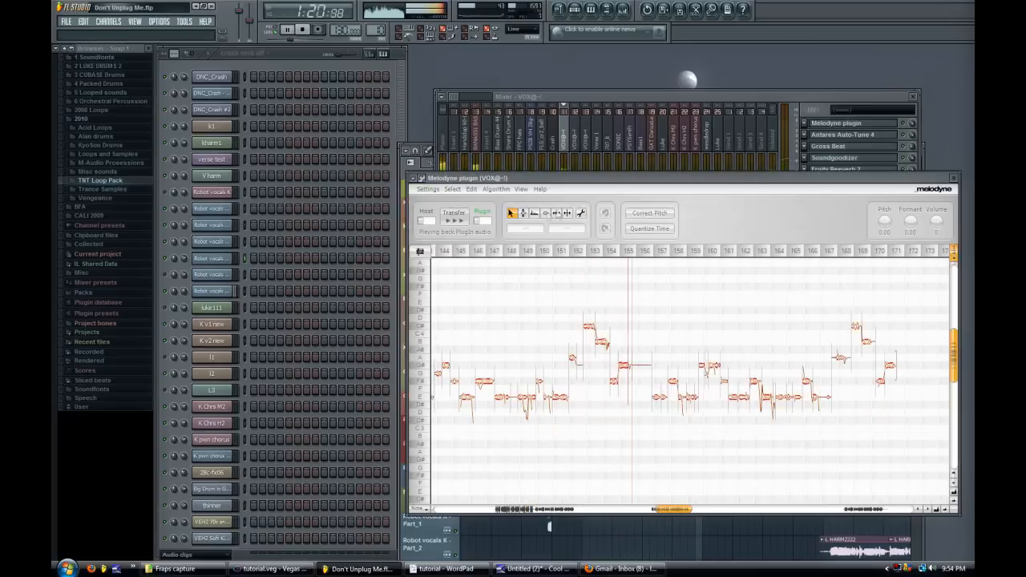
pyautogui.click(534, 214)
pyautogui.click(430, 93)
pyautogui.press('space')
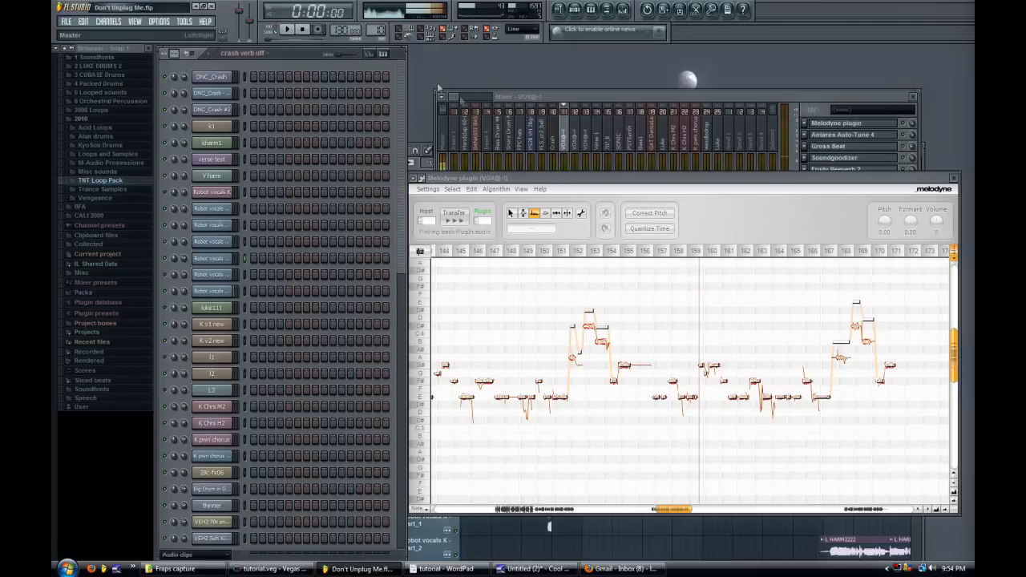
# - Place the song position at about bar 42 and inspect the formant shifts of the high vocal notes in Melodyne
pyautogui.click(413, 170)
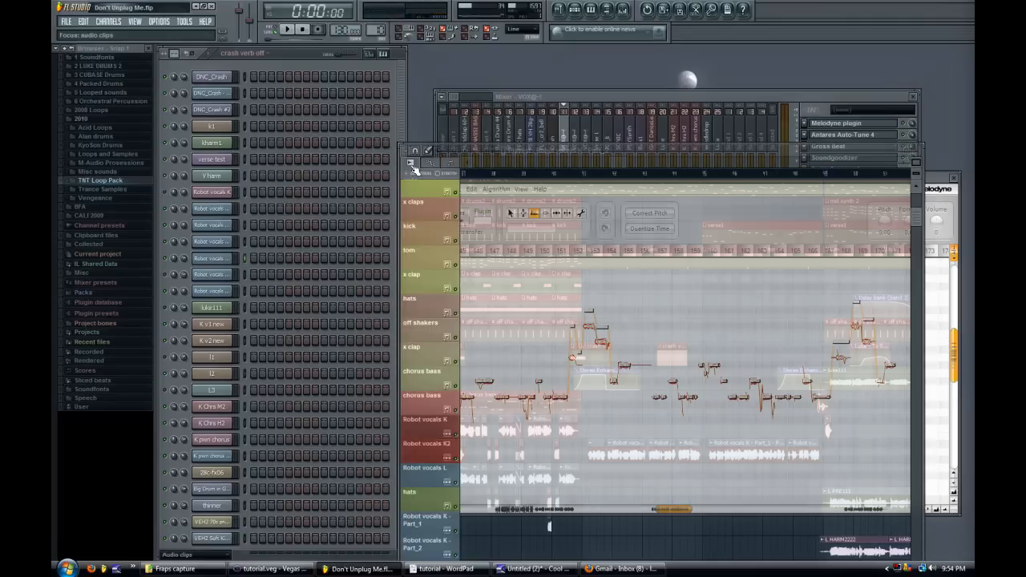
pyautogui.click(637, 174)
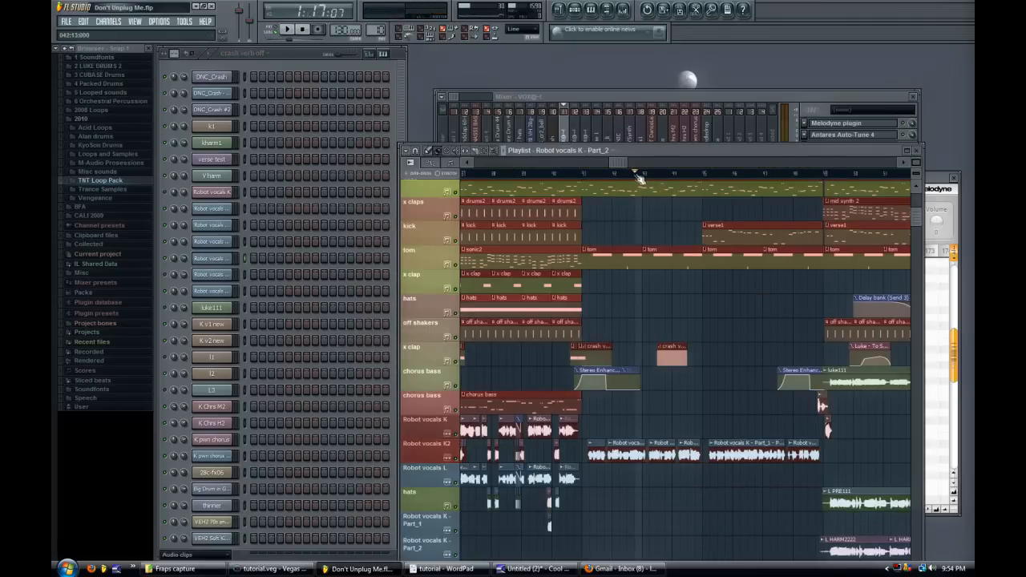
pyautogui.moveTo(638, 176); pyautogui.dragTo(625, 176)
pyautogui.click(935, 180)
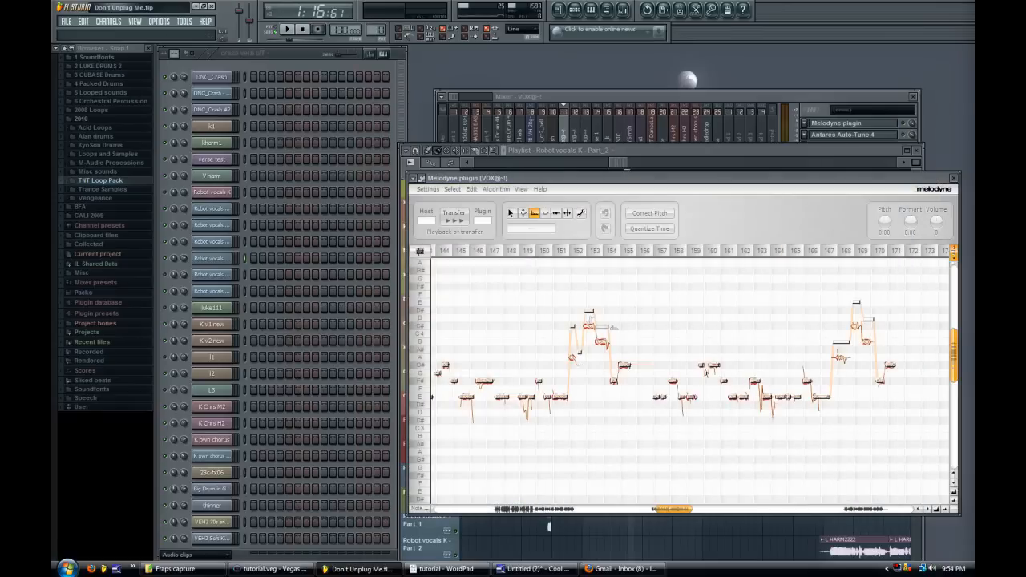
pyautogui.moveTo(570, 341); pyautogui.dragTo(571, 324)
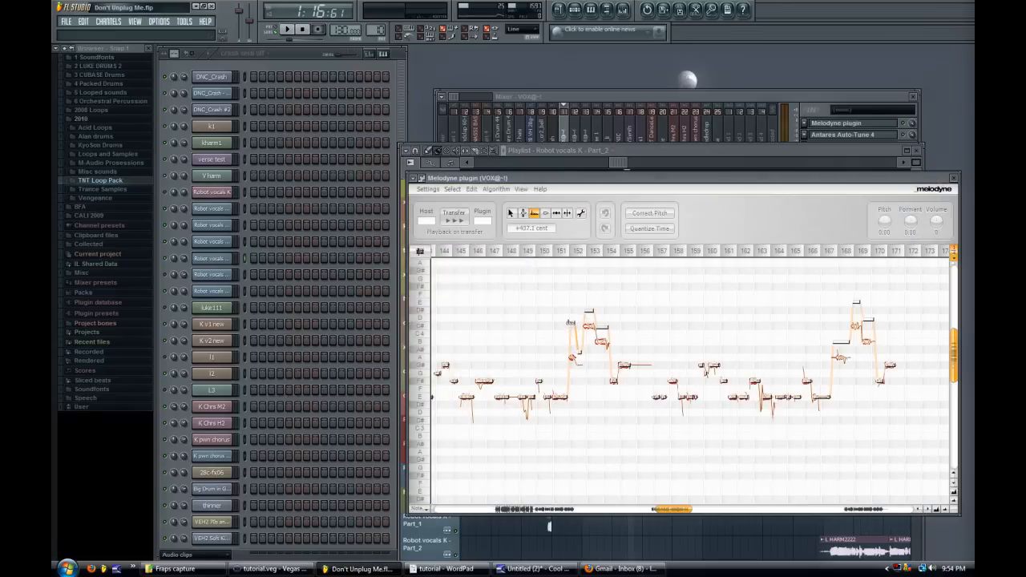
# - Listen to the vocal phrase from about bar 42 and bring Melodyne back to the front
pyautogui.click(925, 550)
pyautogui.click(622, 172)
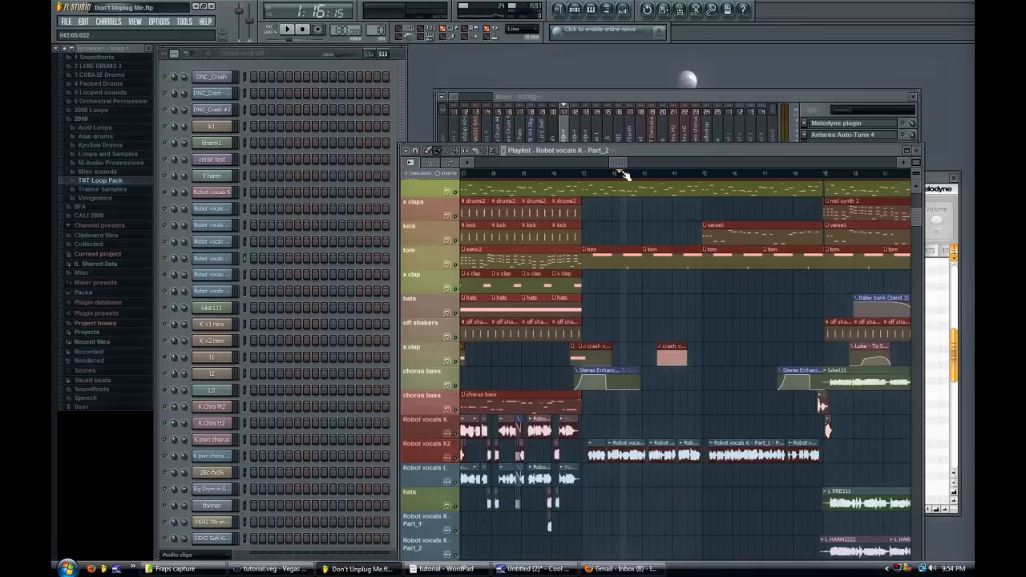
pyautogui.press('space')
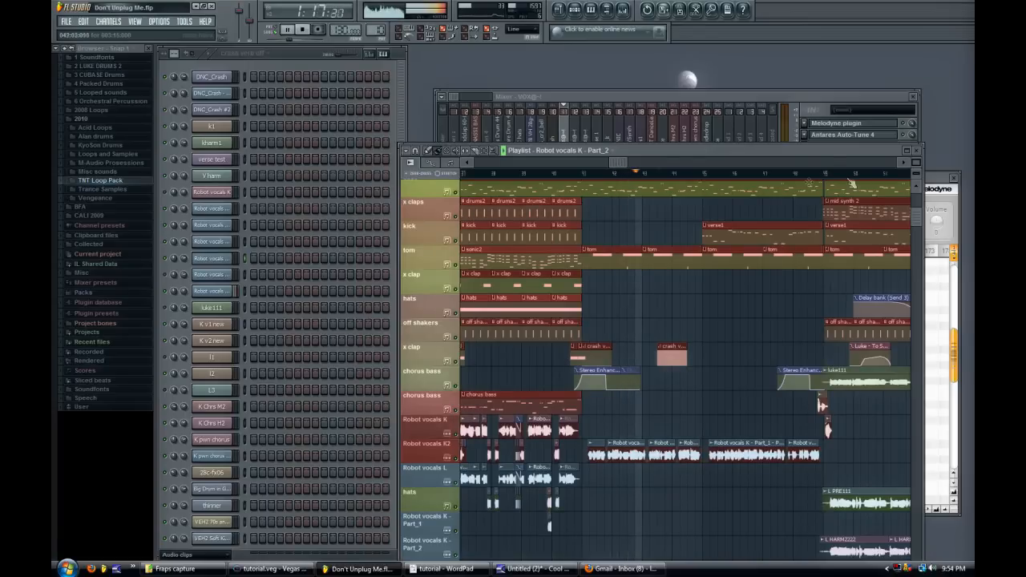
pyautogui.click(931, 184)
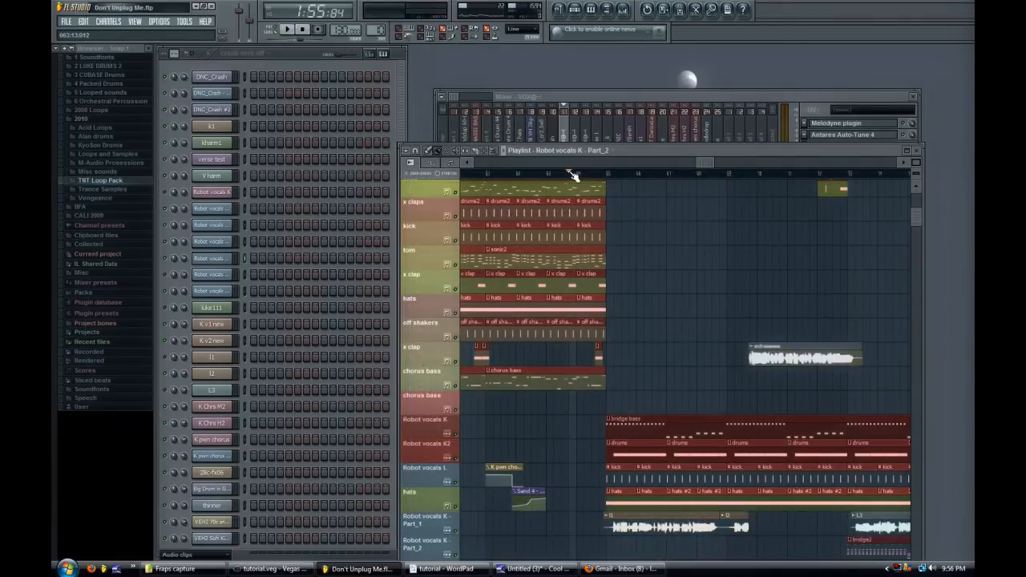
# - Listen to the transition from the last chorus into the bridge and the post-bridge section with its automation clips
pyautogui.press('space')
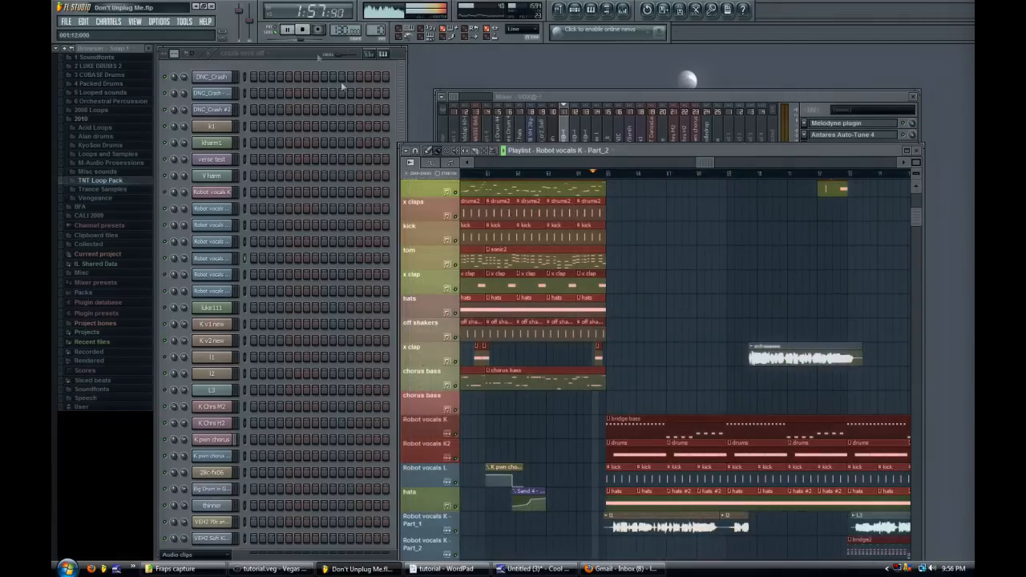
pyautogui.click(305, 30)
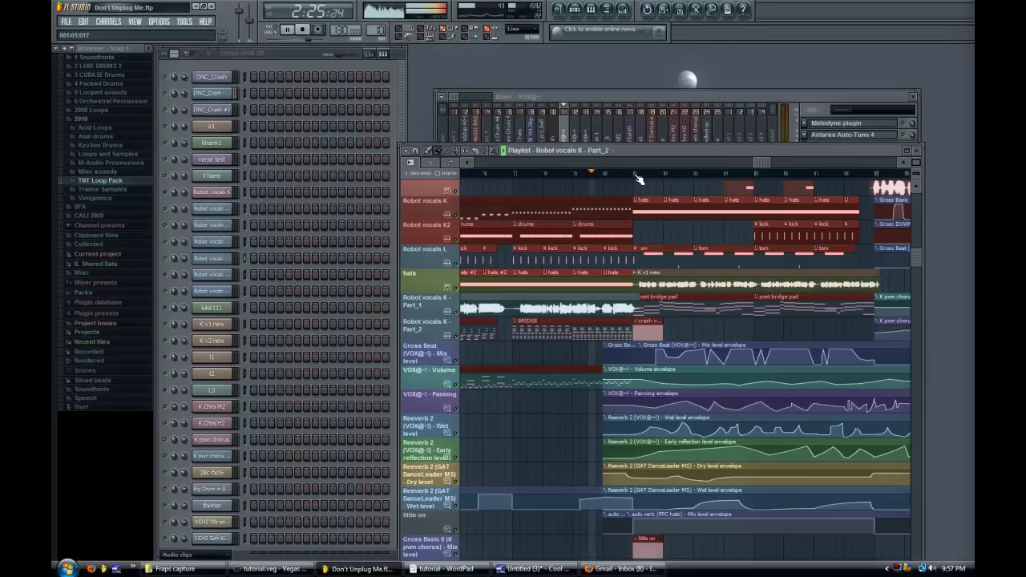
pyautogui.click(304, 30)
pyautogui.moveTo(755, 166); pyautogui.dragTo(761, 166)
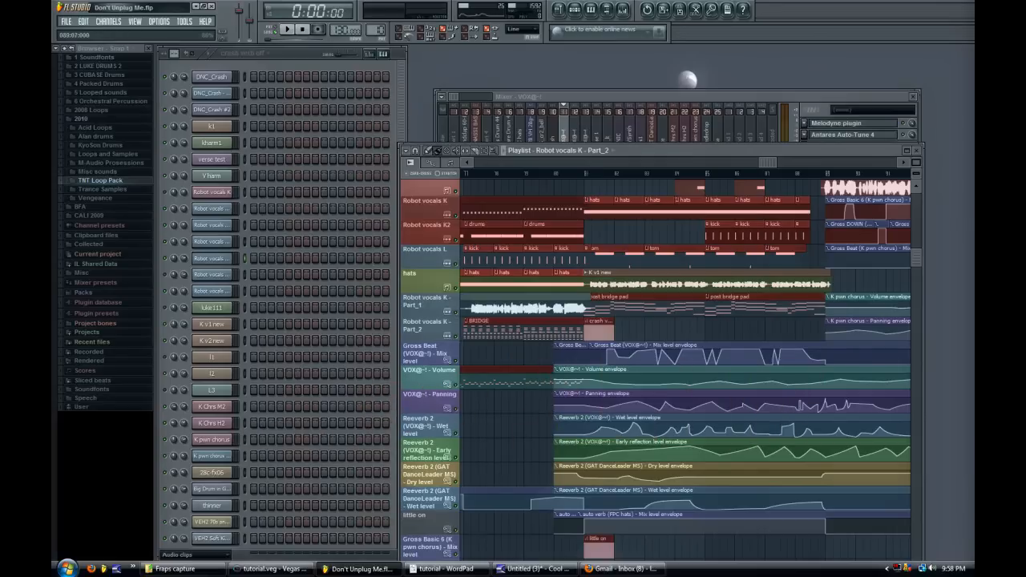
# - Select the Master track in the mixer to inspect its effects chain
pyautogui.click(444, 130)
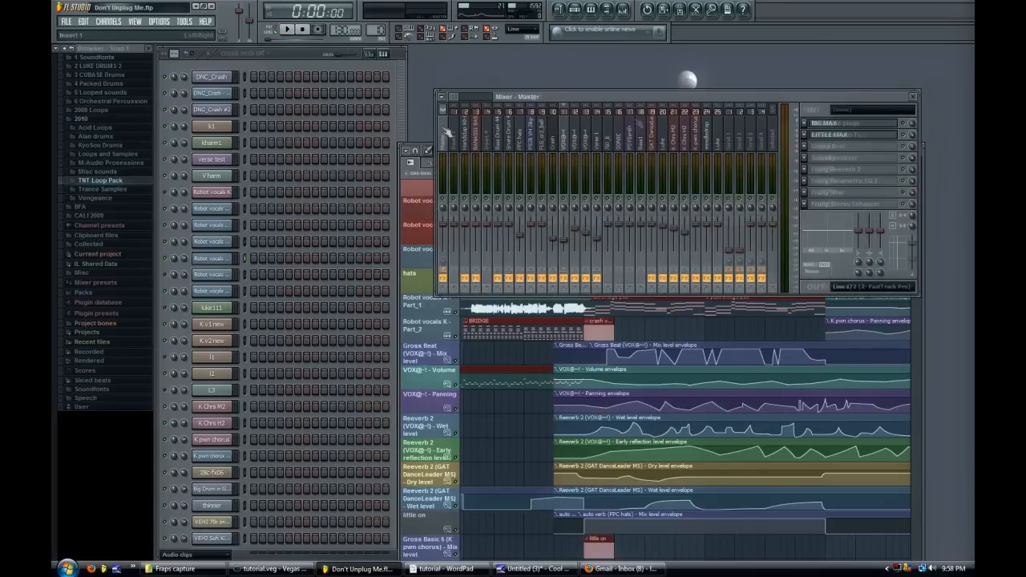